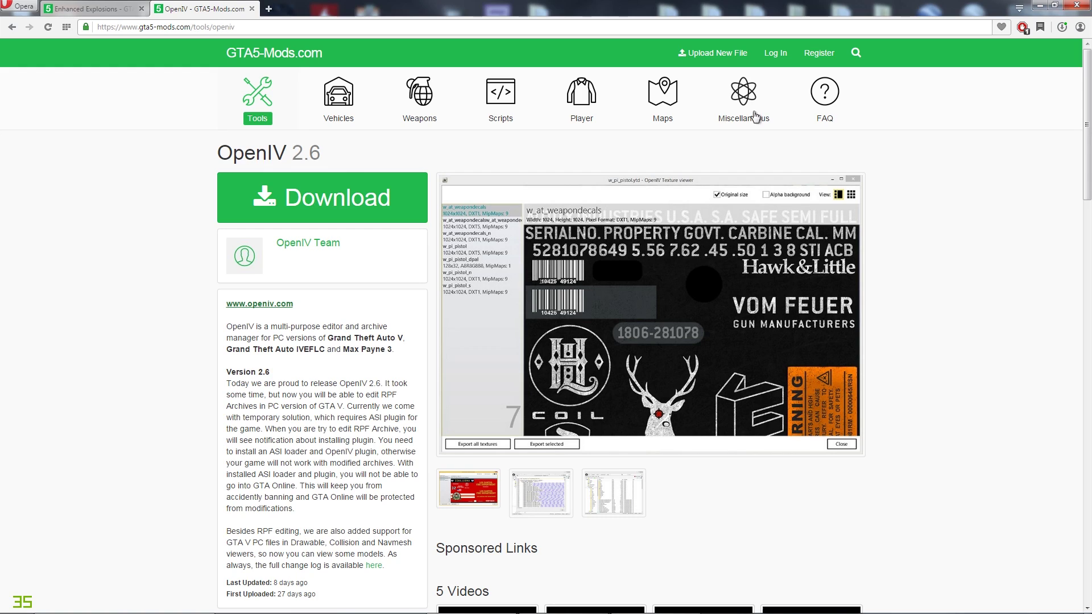
Step: Look over the Enhanced Explosions mod page, then return to the OpenIV download page
{"action": "left_click", "coordinate": [82, 14]}
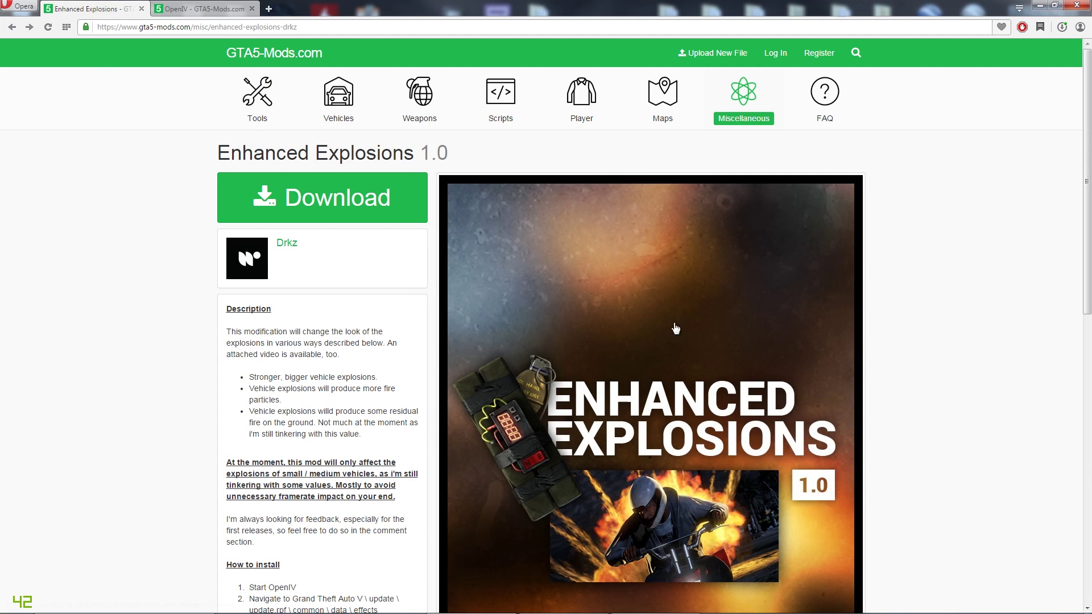
{"action": "scroll", "coordinate": [973, 364], "scroll_direction": "down", "scroll_amount": 1}
{"action": "scroll", "coordinate": [973, 363], "scroll_direction": "down", "scroll_amount": 1}
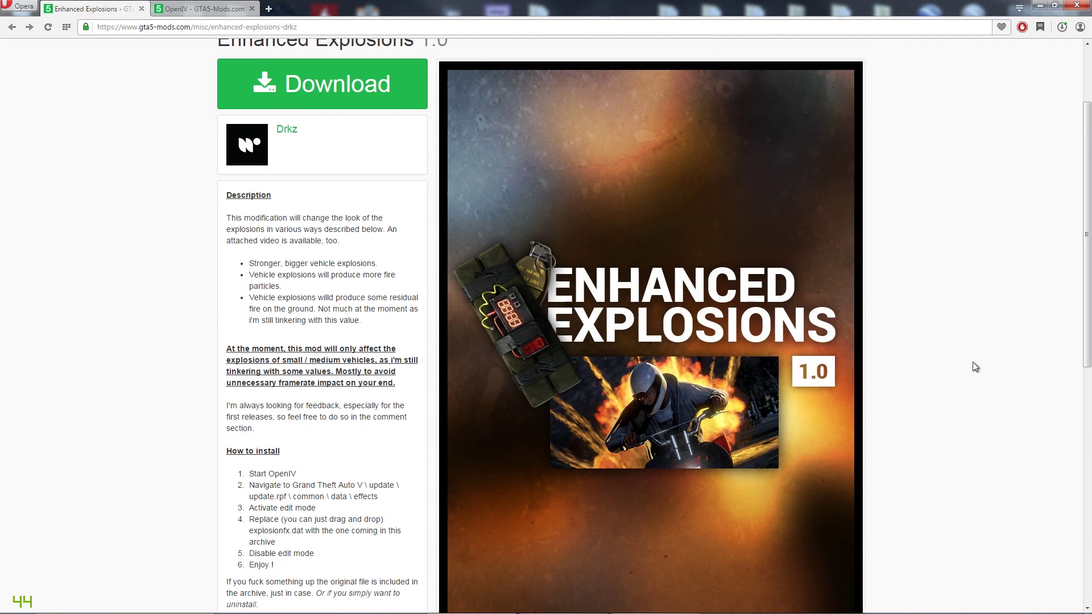
{"action": "key", "text": "ctrl+Tab"}
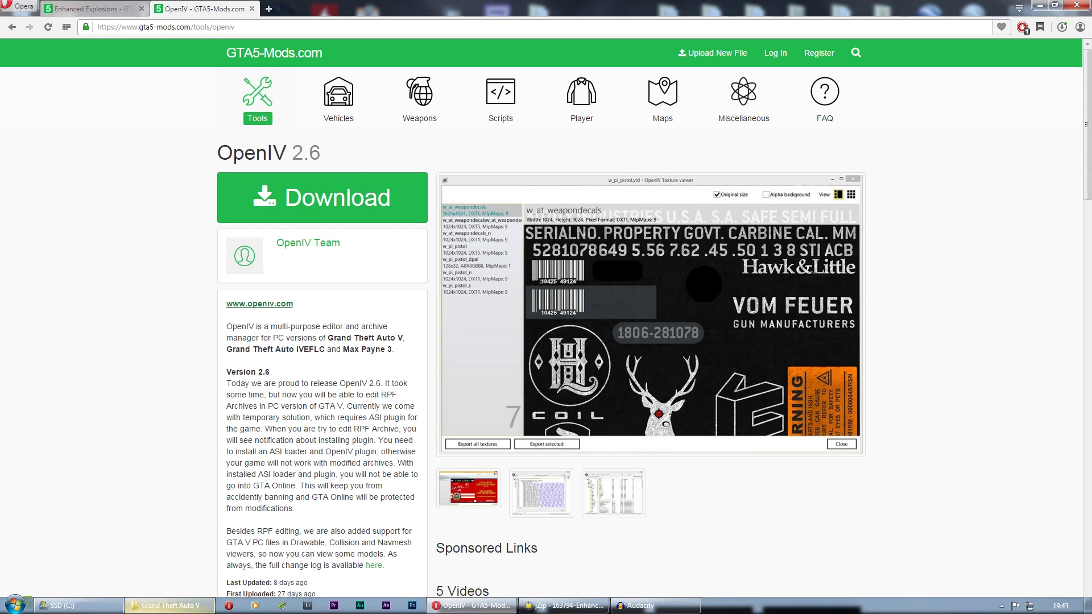
Step: Restore and lower the browser, then launch OpenIV from the Run OpenIV desktop shortcut
{"action": "double_click", "coordinate": [580, 5]}
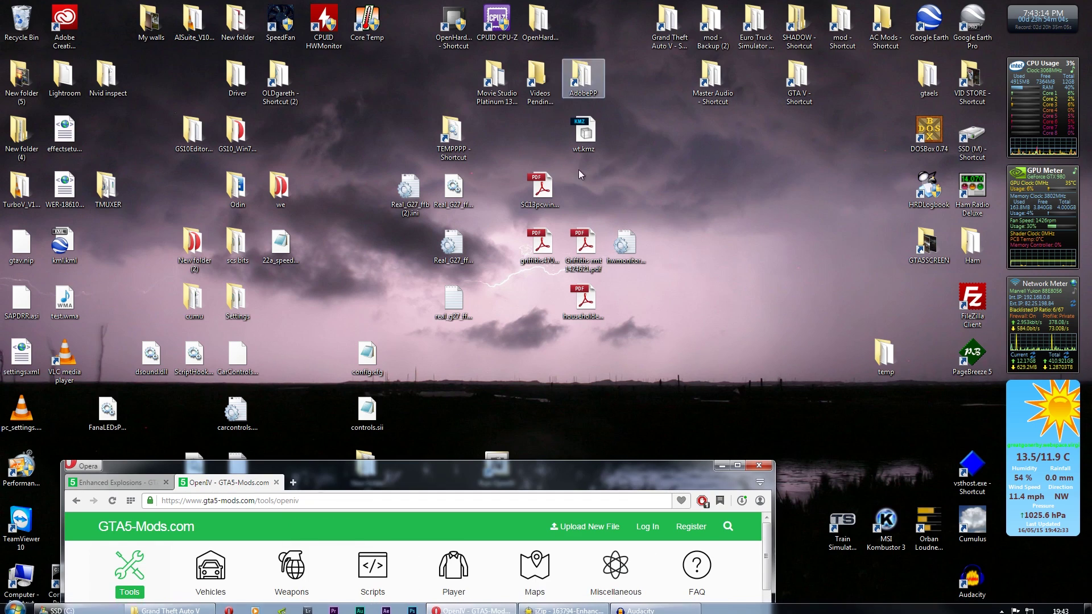
{"action": "left_click_drag", "start_coordinate": [544, 474], "coordinate": [543, 515]}
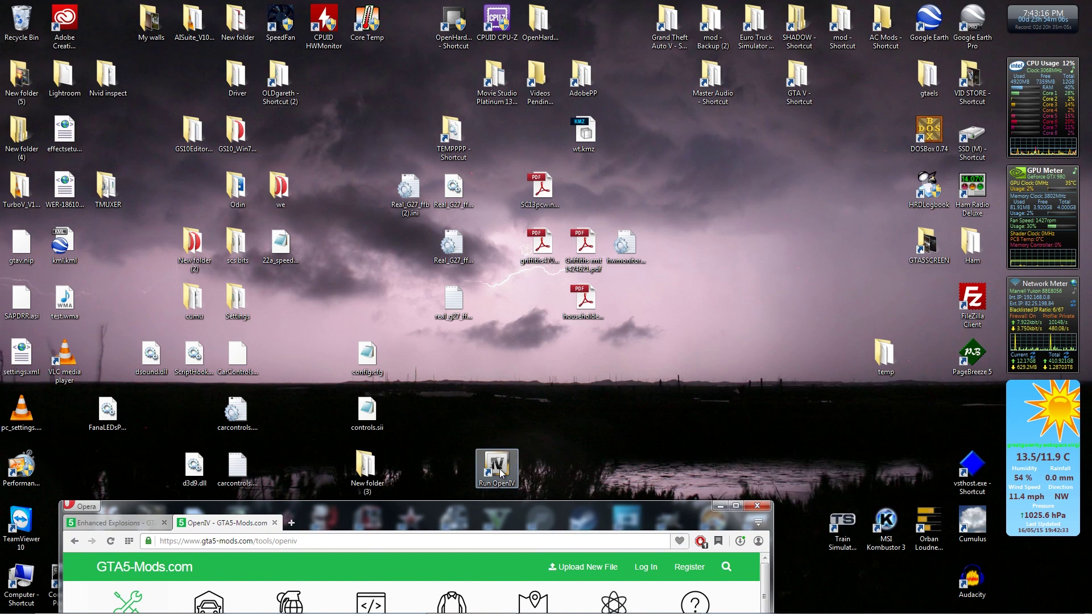
{"action": "left_click", "coordinate": [500, 467]}
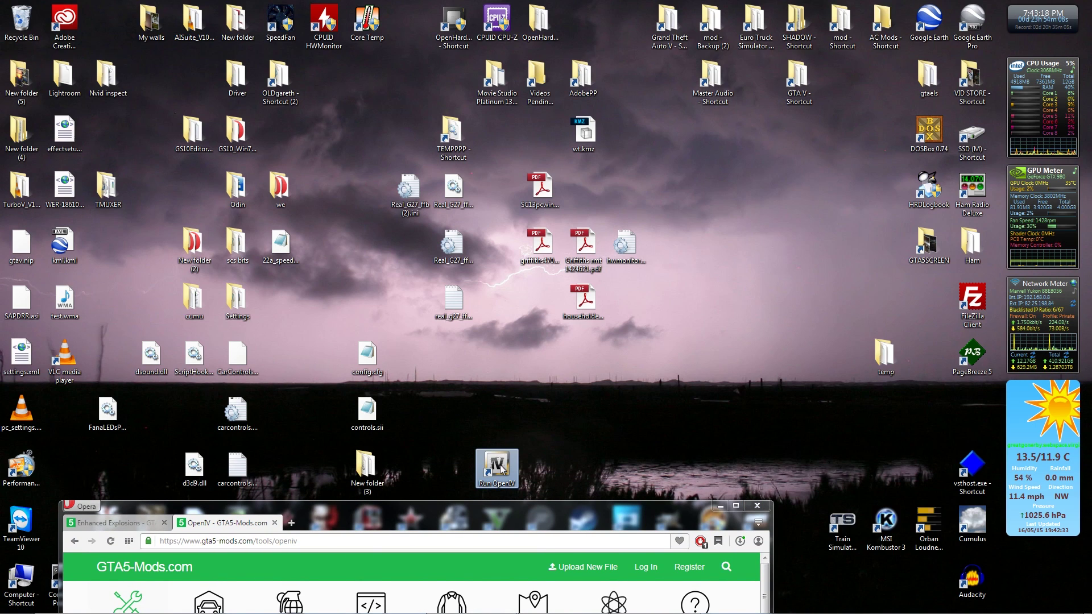
{"action": "double_click", "coordinate": [500, 468]}
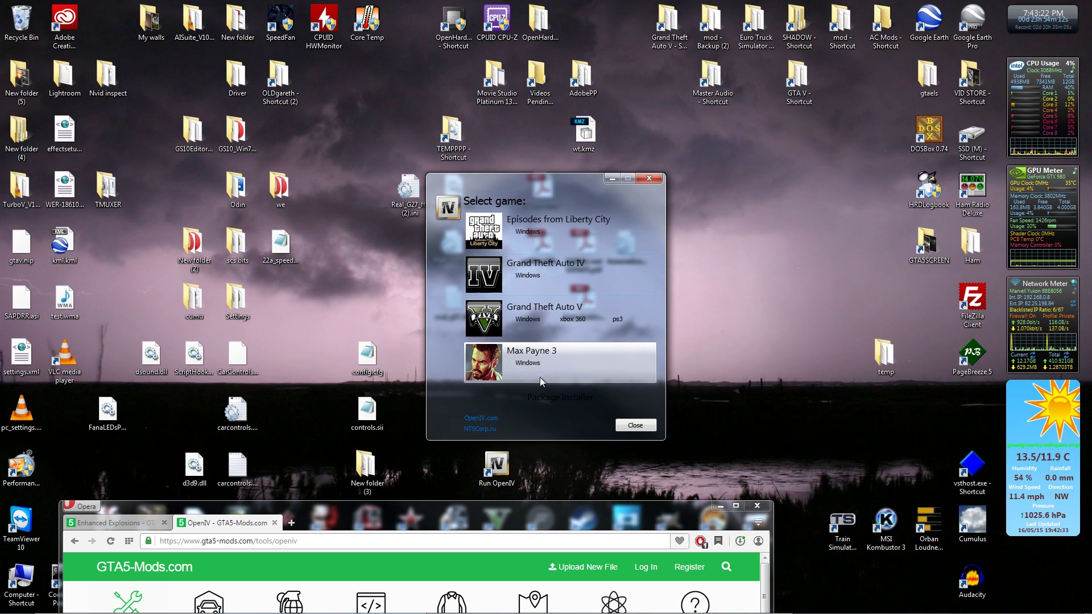
Step: Pick Grand Theft Auto V for Windows and maximize the OpenIV window on the game folder
{"action": "left_click", "coordinate": [526, 322]}
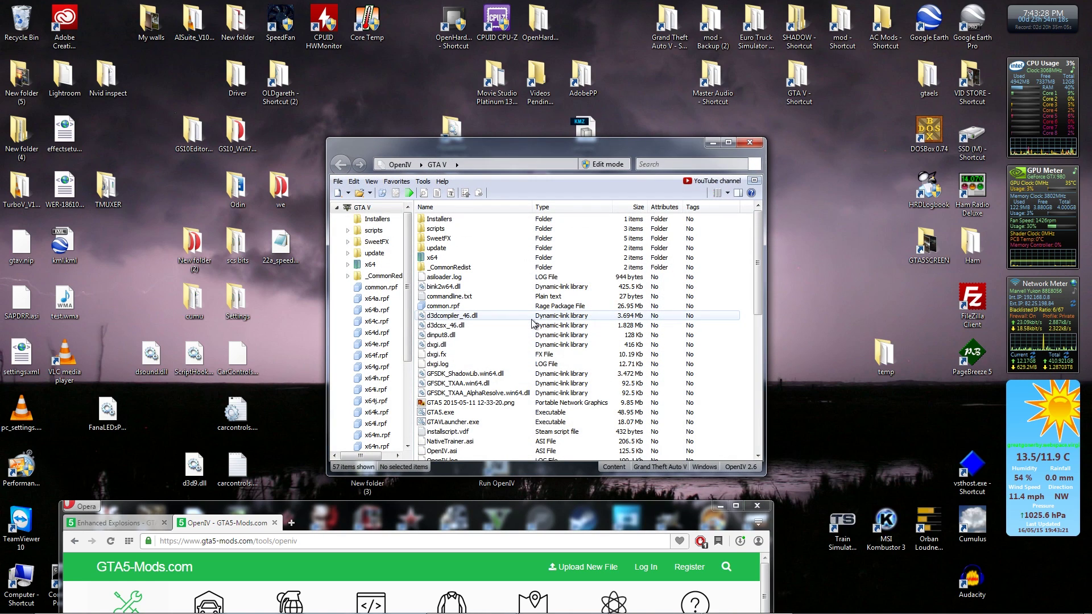
{"action": "double_click", "coordinate": [531, 517]}
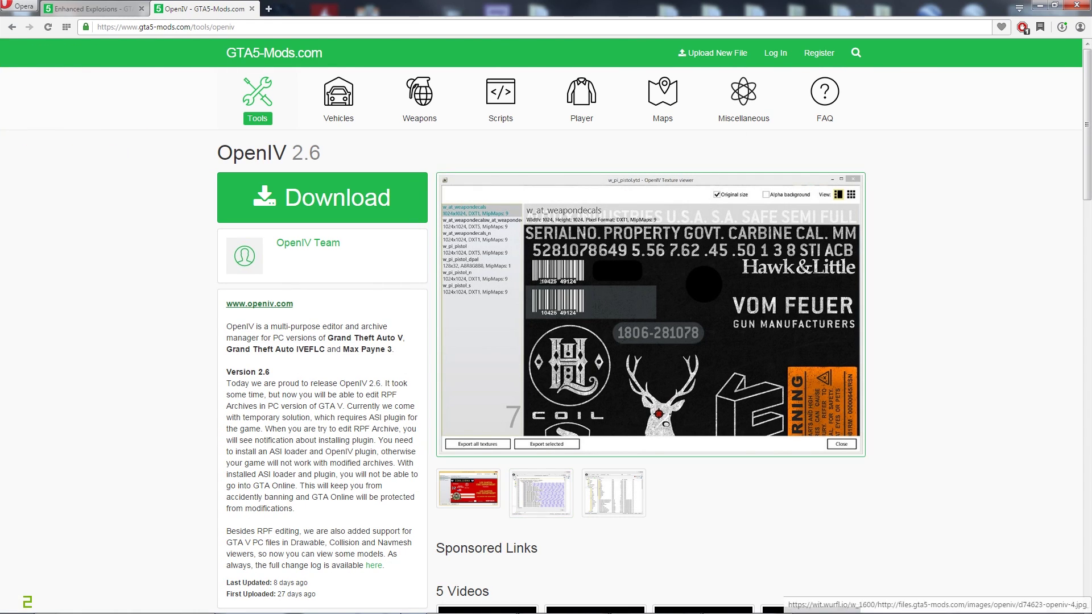
{"action": "left_click", "coordinate": [745, 605]}
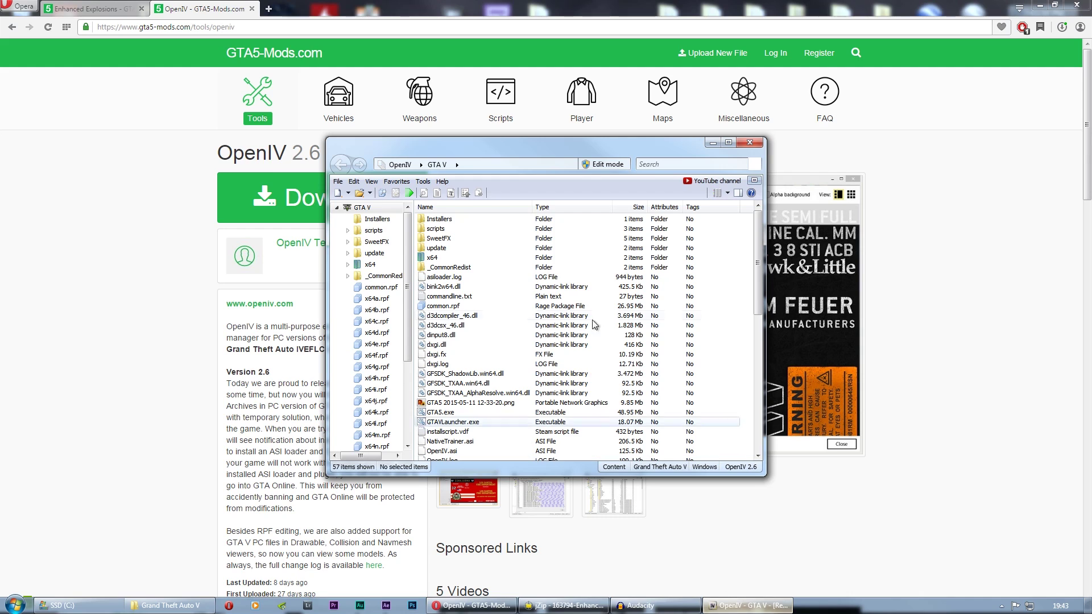
{"action": "left_click_drag", "start_coordinate": [537, 149], "coordinate": [525, 148]}
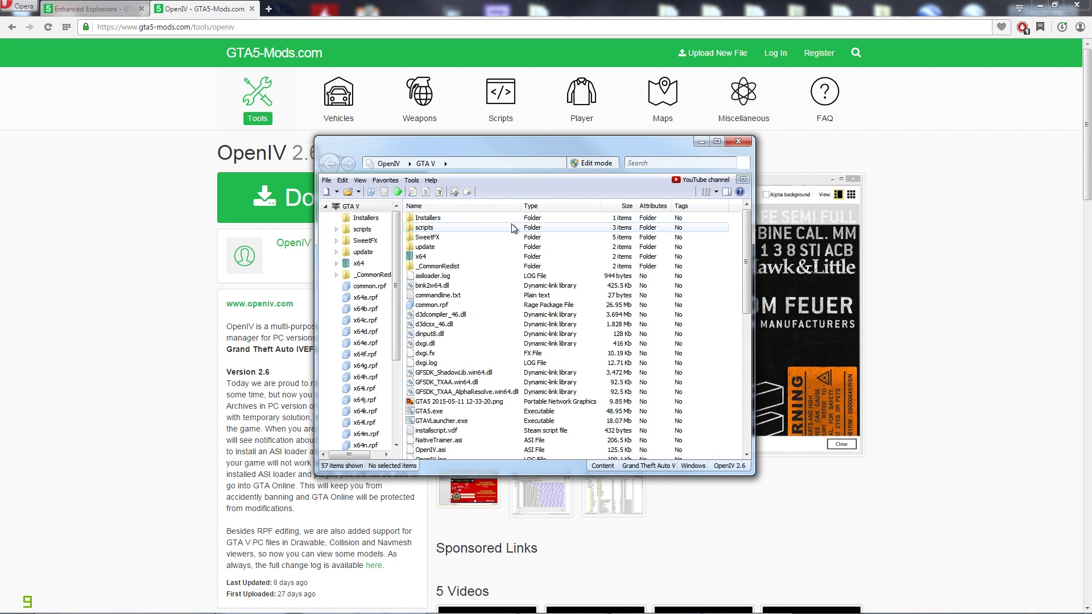
{"action": "double_click", "coordinate": [612, 145]}
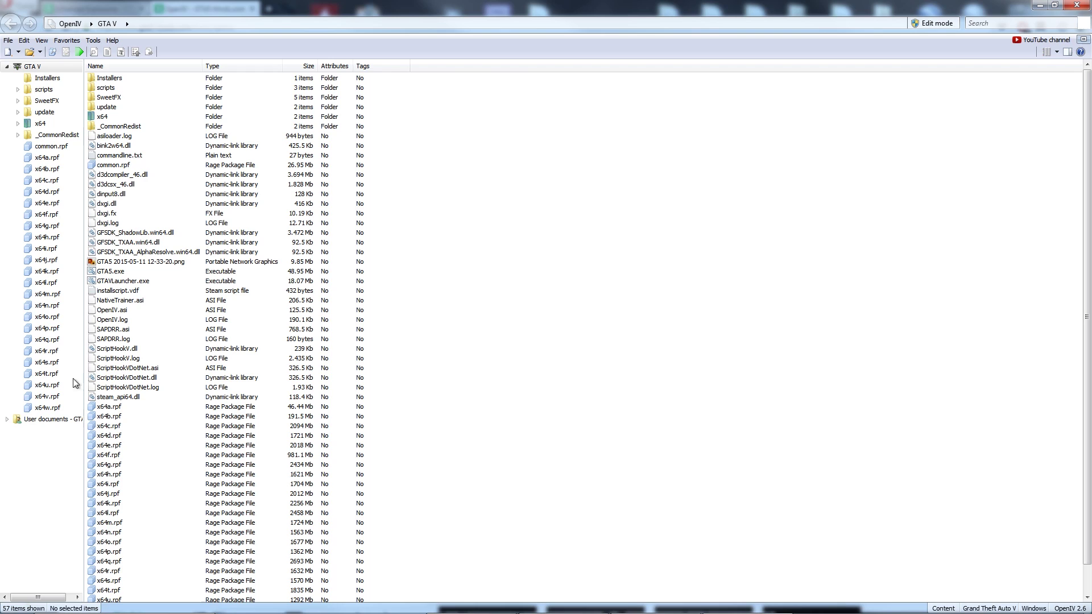
{"action": "mouse_move", "coordinate": [59, 606]}
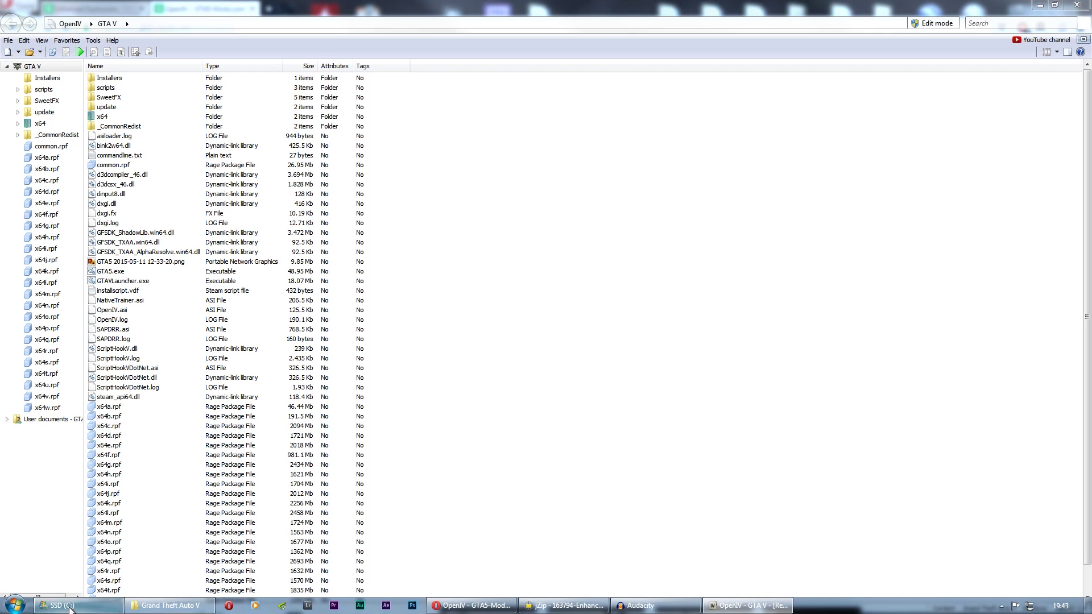
{"action": "left_click", "coordinate": [69, 606]}
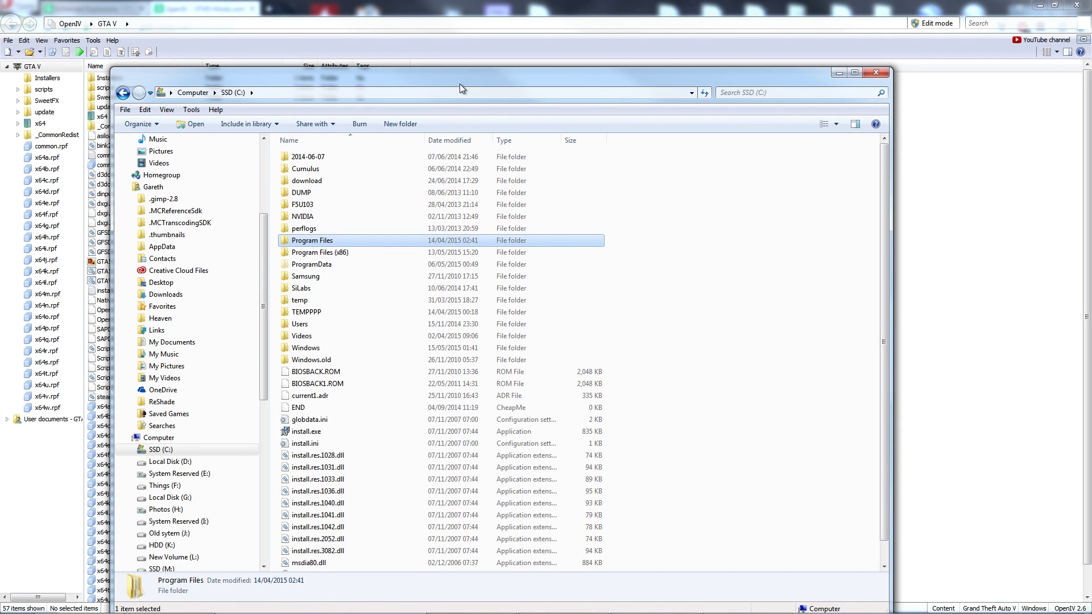
{"action": "left_click_drag", "start_coordinate": [459, 84], "coordinate": [478, 44]}
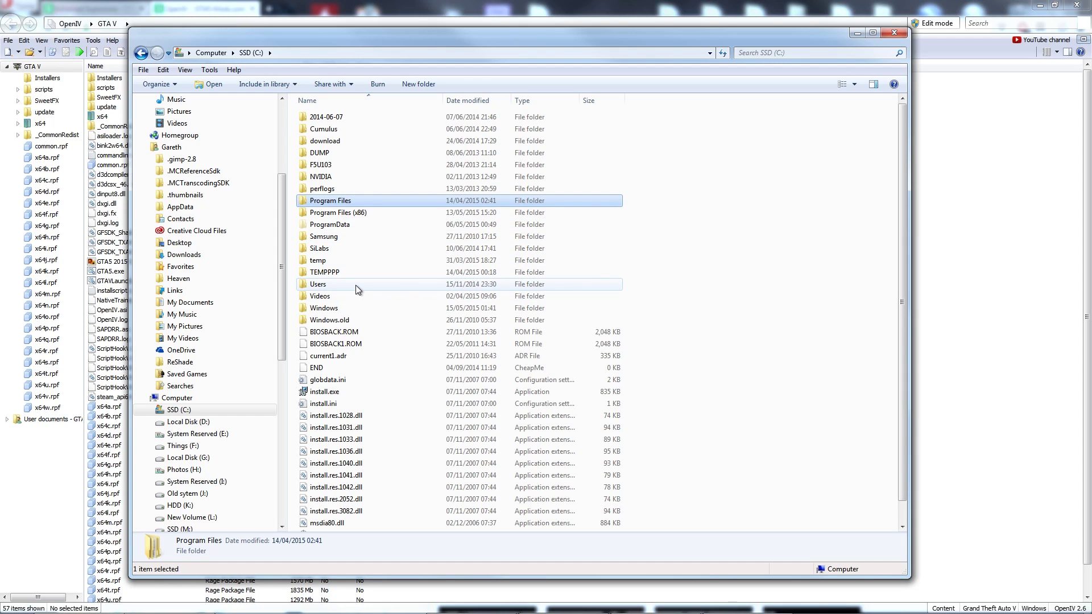
{"action": "double_click", "coordinate": [338, 201]}
{"action": "scroll", "coordinate": [340, 386], "scroll_direction": "down", "scroll_amount": 5}
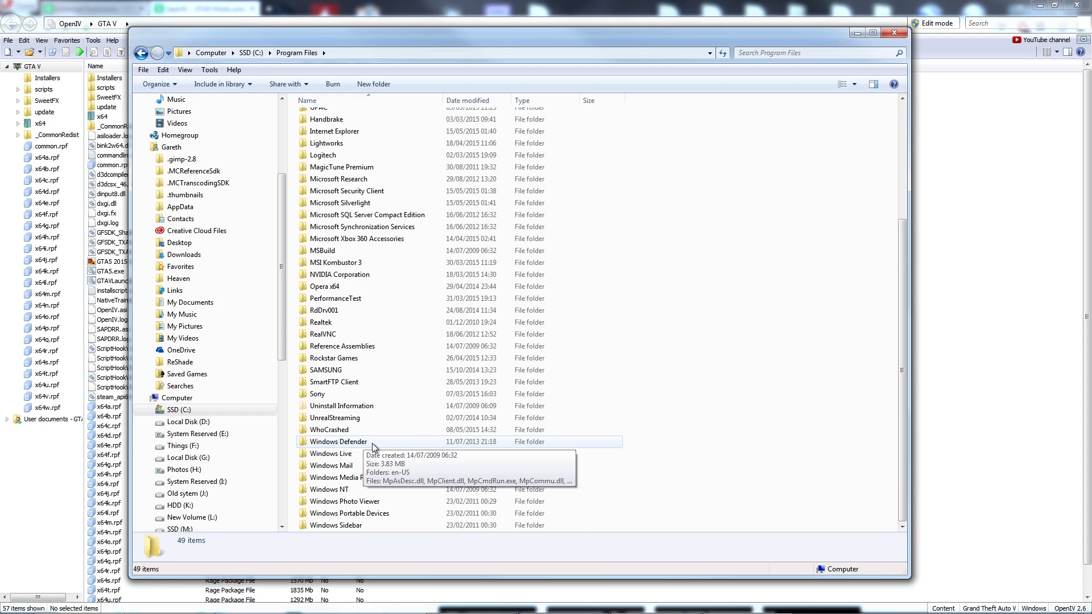
{"action": "key", "text": "BackSpace"}
{"action": "double_click", "coordinate": [344, 217]}
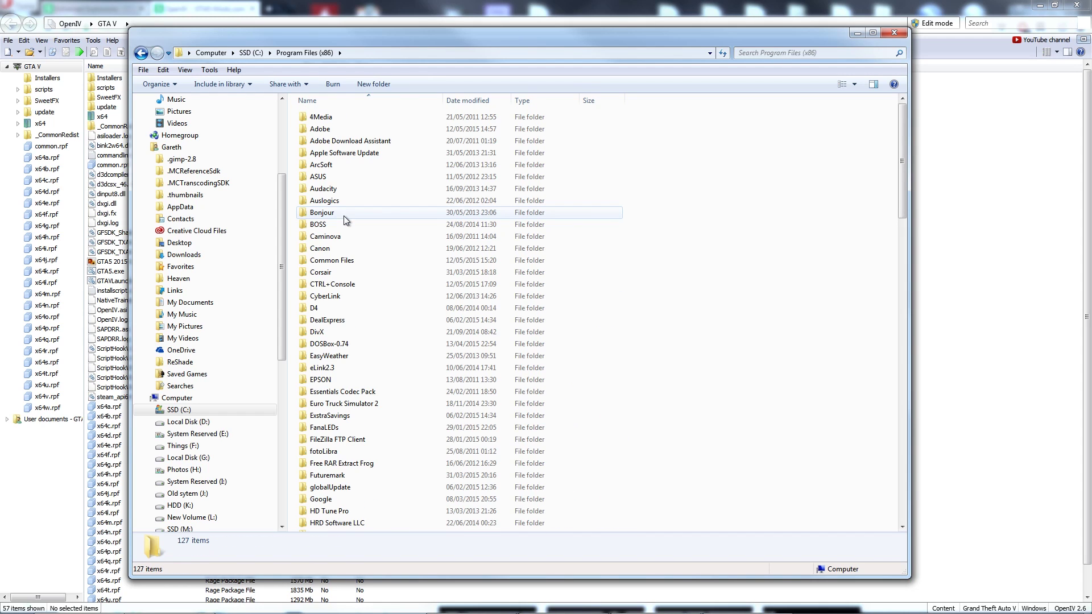
{"action": "scroll", "coordinate": [358, 348], "scroll_direction": "down", "scroll_amount": 2}
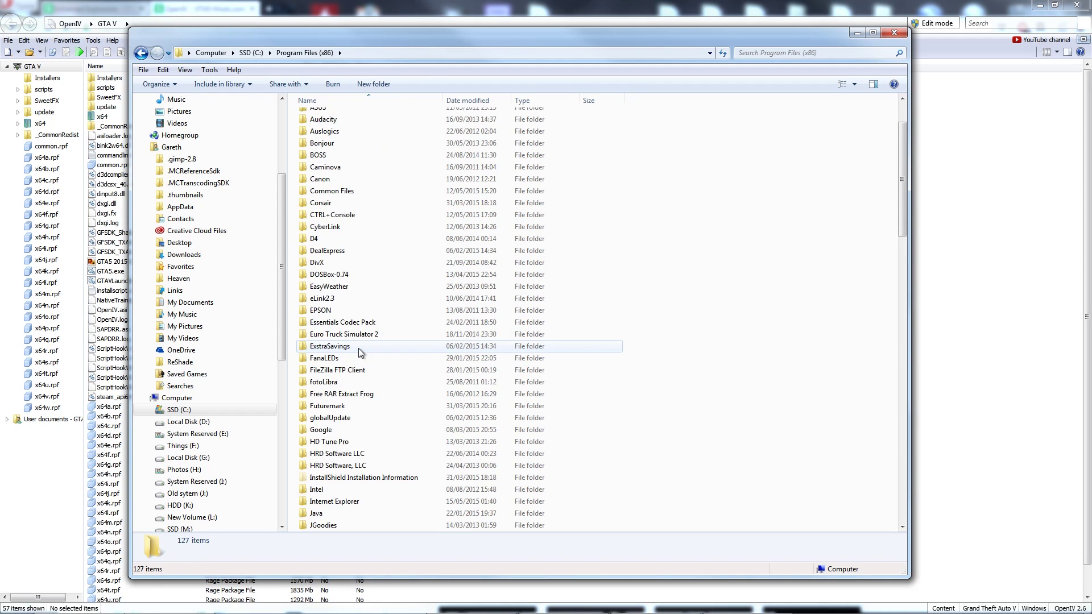
{"action": "scroll", "coordinate": [359, 349], "scroll_direction": "down", "scroll_amount": 2}
{"action": "scroll", "coordinate": [359, 349], "scroll_direction": "down", "scroll_amount": 4}
{"action": "scroll", "coordinate": [359, 349], "scroll_direction": "down", "scroll_amount": 4}
{"action": "scroll", "coordinate": [359, 350], "scroll_direction": "down", "scroll_amount": 3}
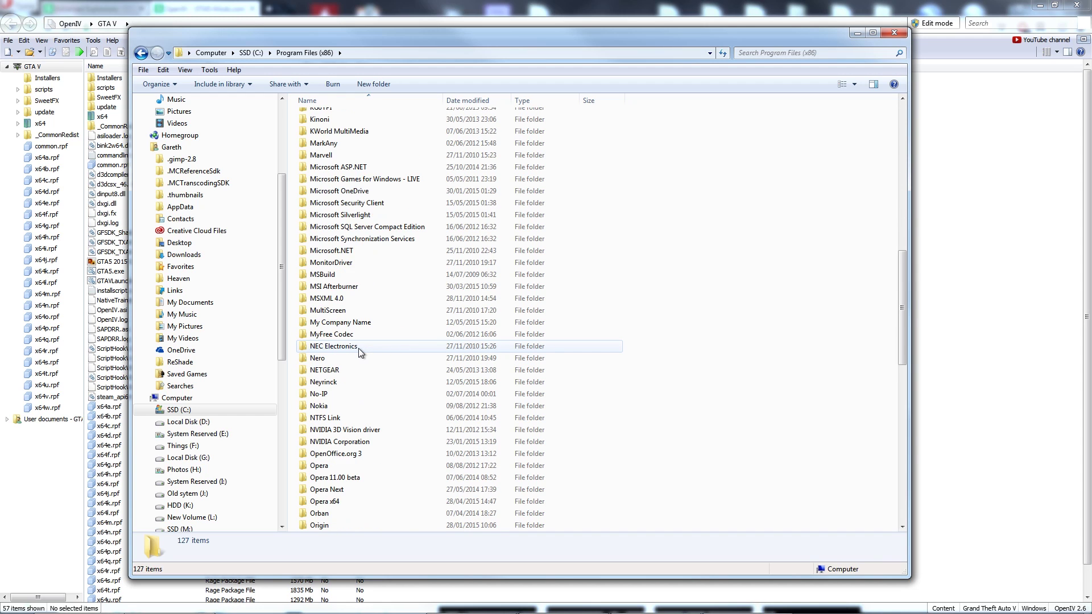
{"action": "scroll", "coordinate": [358, 348], "scroll_direction": "down", "scroll_amount": 8}
{"action": "scroll", "coordinate": [359, 348], "scroll_direction": "down", "scroll_amount": 2}
{"action": "scroll", "coordinate": [358, 348], "scroll_direction": "down", "scroll_amount": 2}
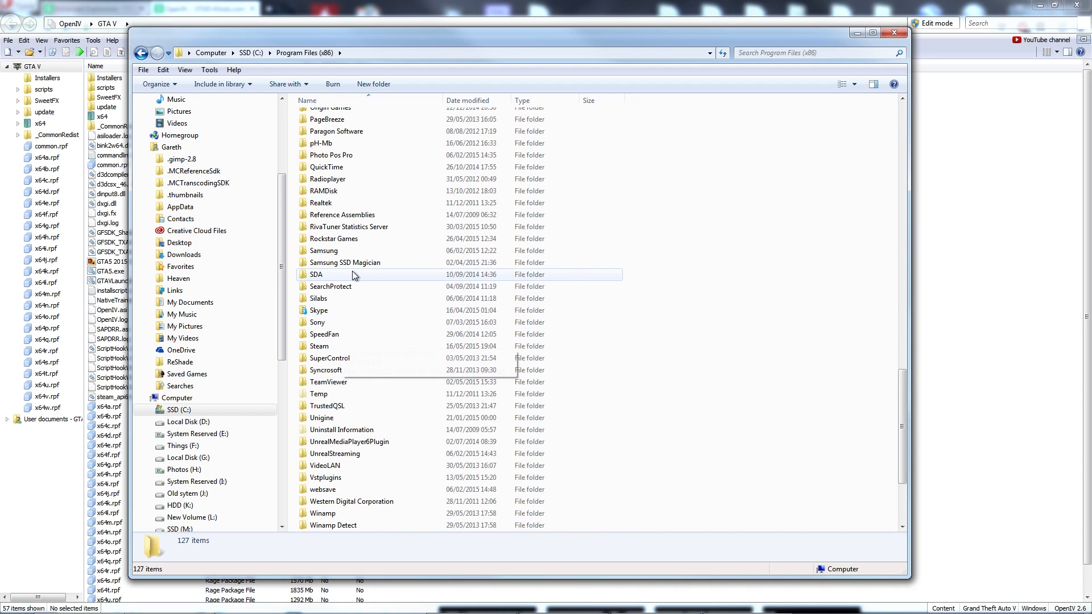
{"action": "double_click", "coordinate": [319, 346]}
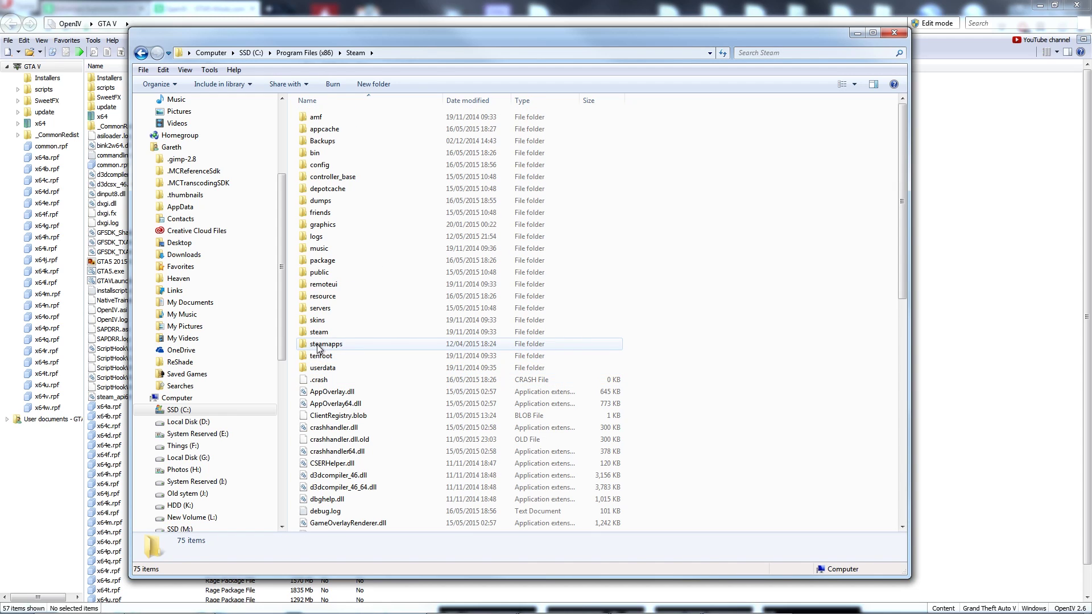
{"action": "double_click", "coordinate": [317, 346]}
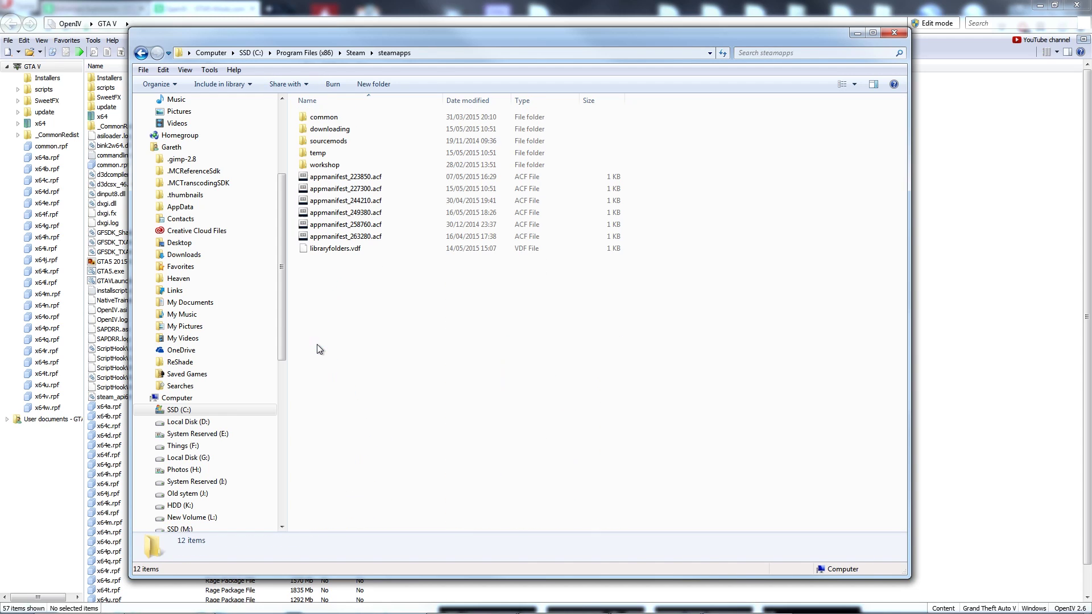
{"action": "double_click", "coordinate": [330, 120]}
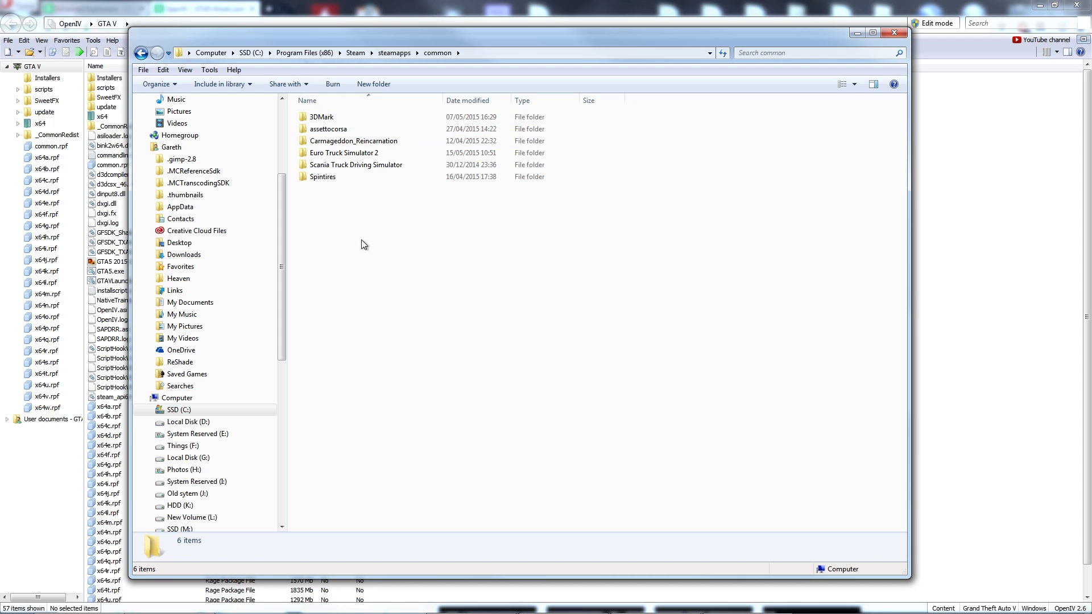
{"action": "left_click", "coordinate": [170, 606]}
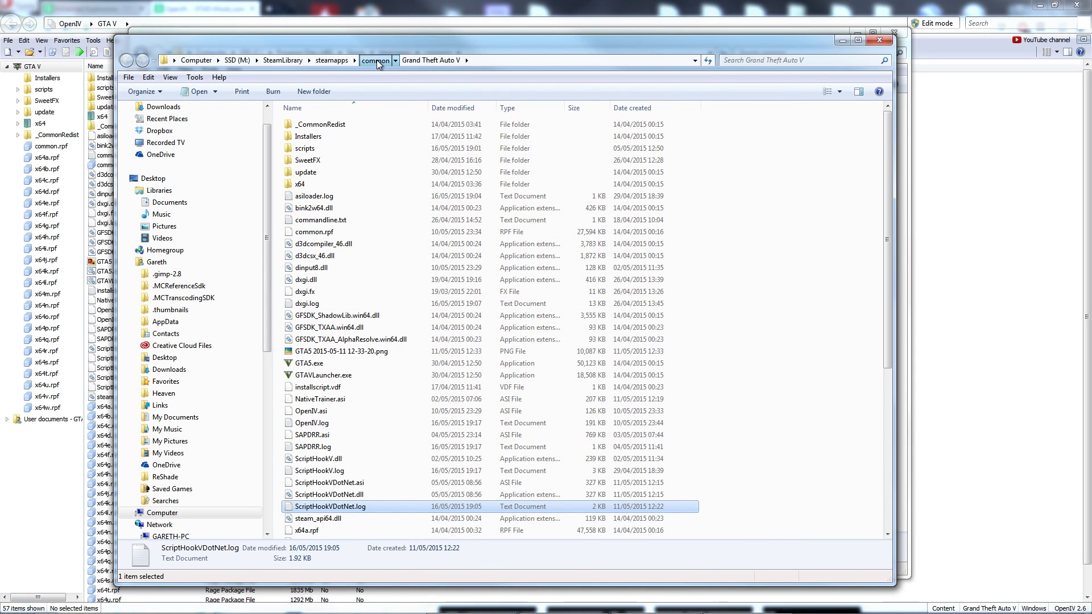
{"action": "left_click", "coordinate": [378, 62]}
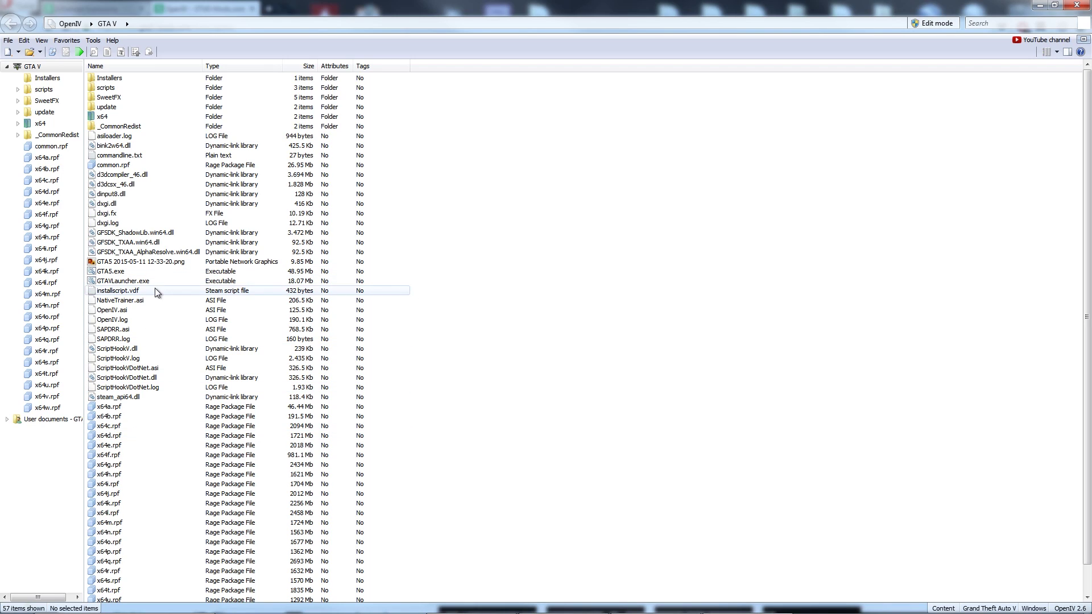
Step: Browse x64f.rpf > levels > gta5, go back to the GTA V root, and request Edit mode
{"action": "left_click", "coordinate": [122, 458]}
{"action": "double_click", "coordinate": [122, 459]}
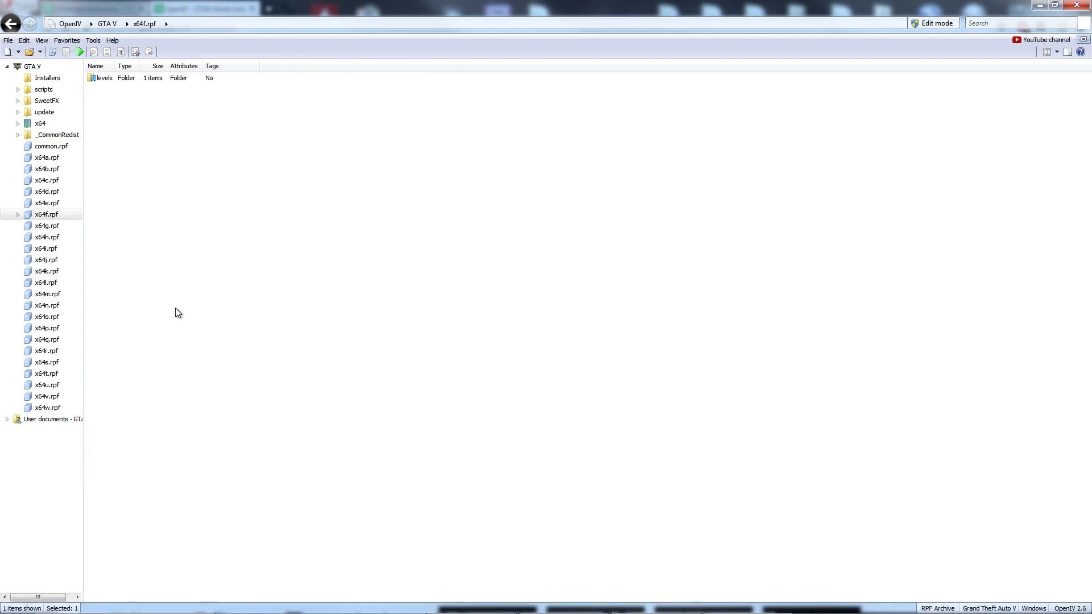
{"action": "double_click", "coordinate": [120, 80]}
{"action": "double_click", "coordinate": [129, 81]}
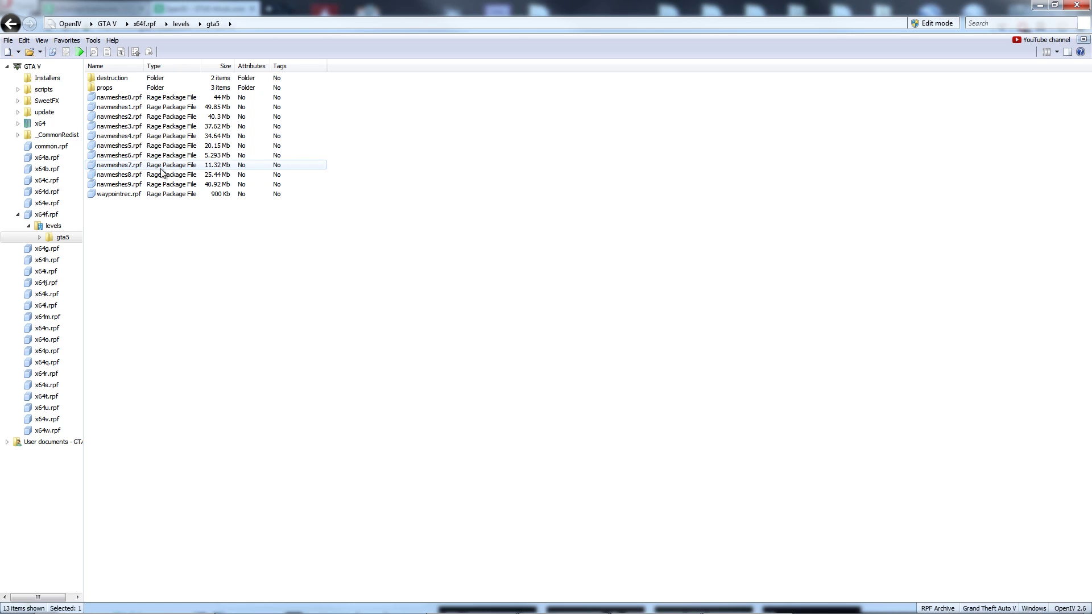
{"action": "key", "text": "BackSpace"}
{"action": "key", "text": "BackSpace"}
{"action": "key", "text": "BackSpace"}
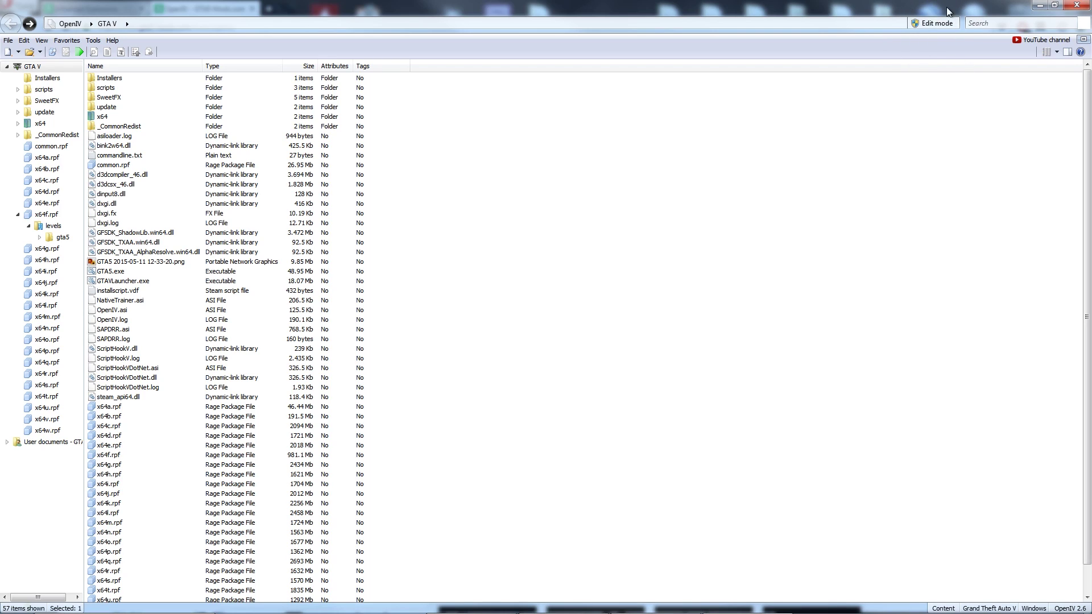
{"action": "left_click", "coordinate": [947, 25]}
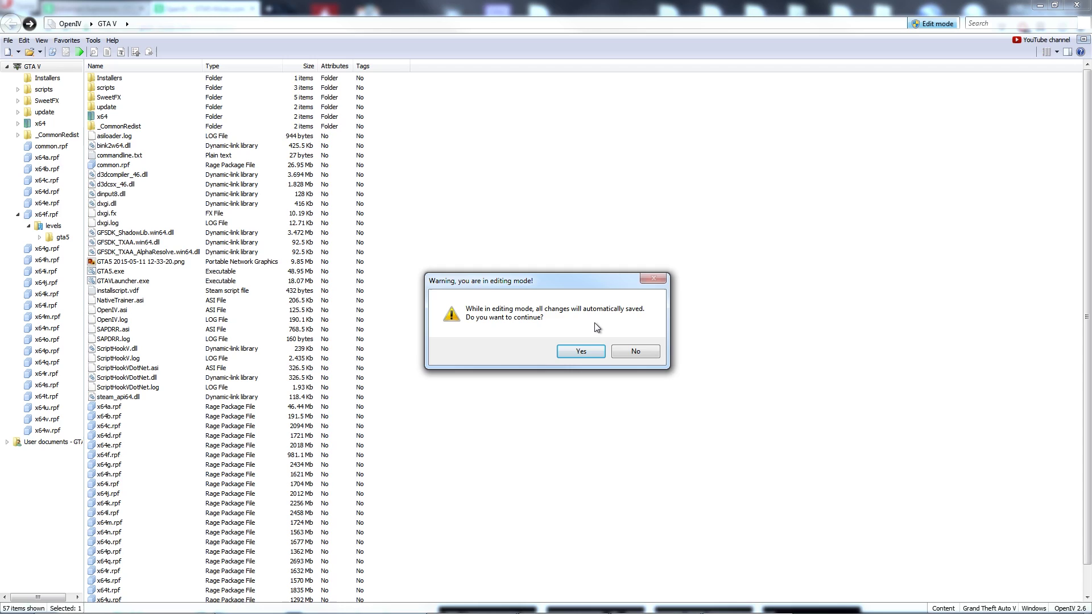
Step: Confirm the edit-mode warning with Yes, then switch Edit mode back off
{"action": "left_click", "coordinate": [578, 353]}
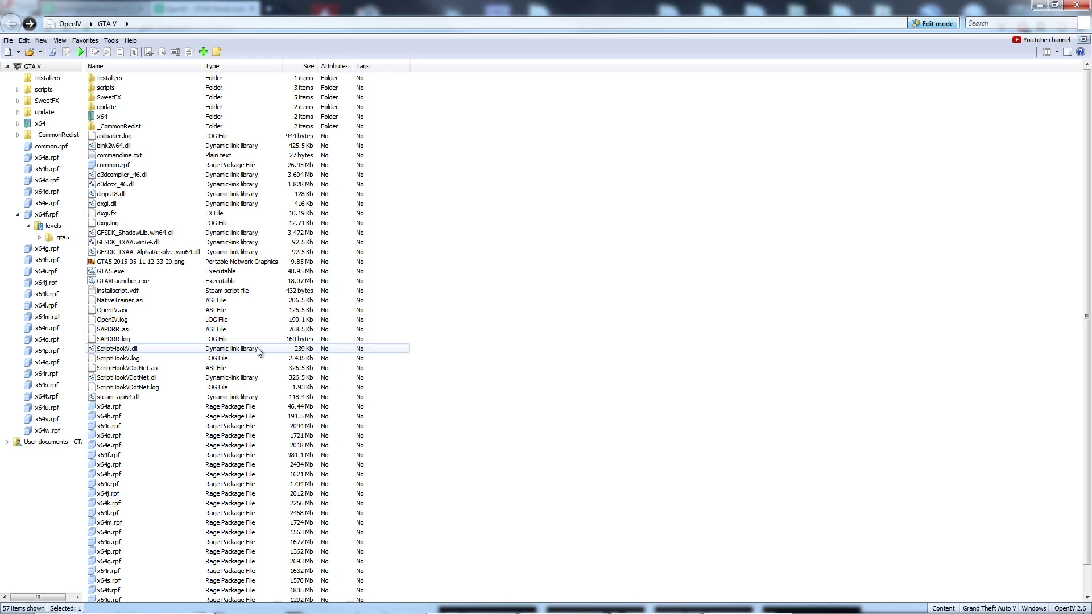
{"action": "left_click", "coordinate": [926, 23]}
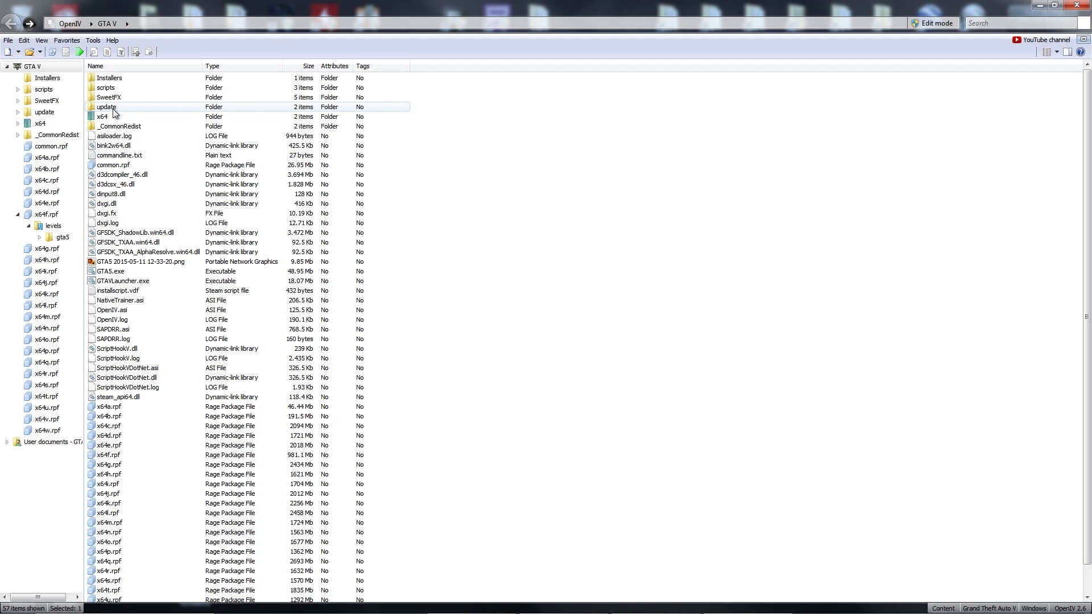
Step: Navigate update > update.rpf > common > data > effects and right-click explosionfx.dat
{"action": "double_click", "coordinate": [107, 107]}
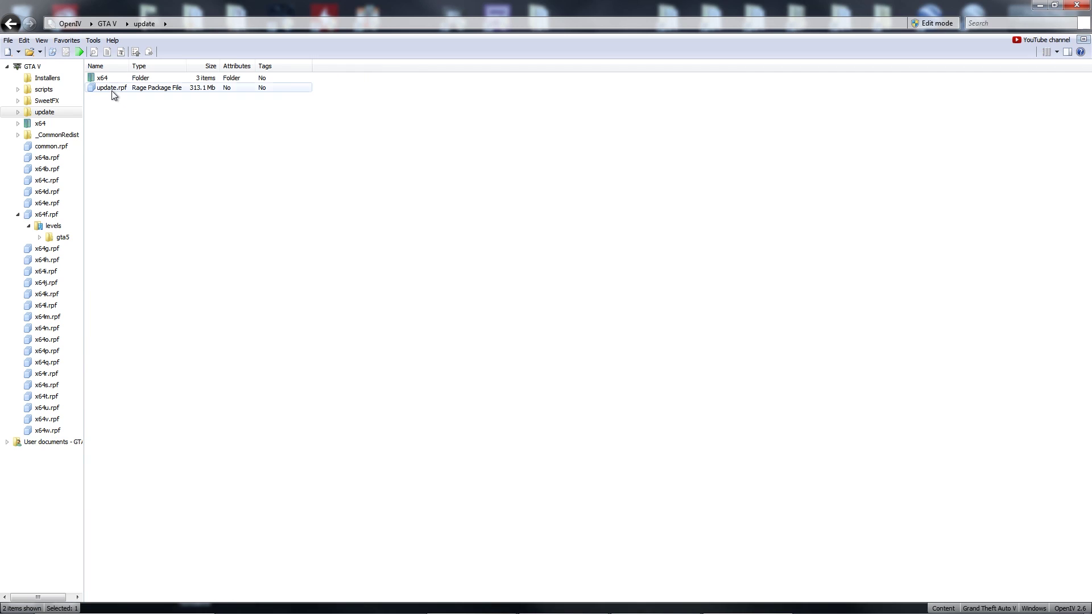
{"action": "double_click", "coordinate": [111, 89]}
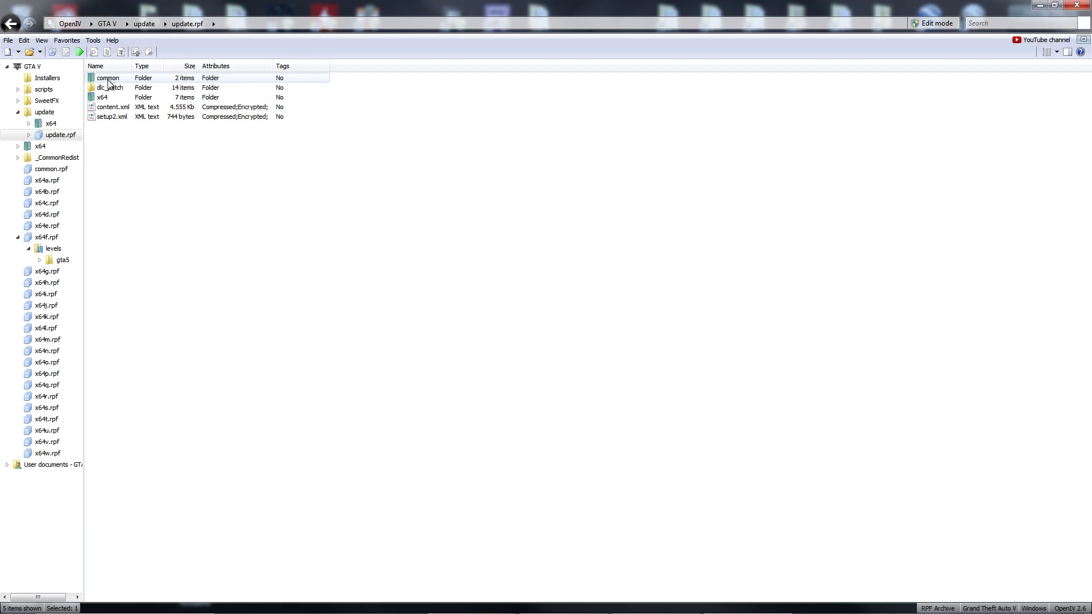
{"action": "double_click", "coordinate": [110, 80]}
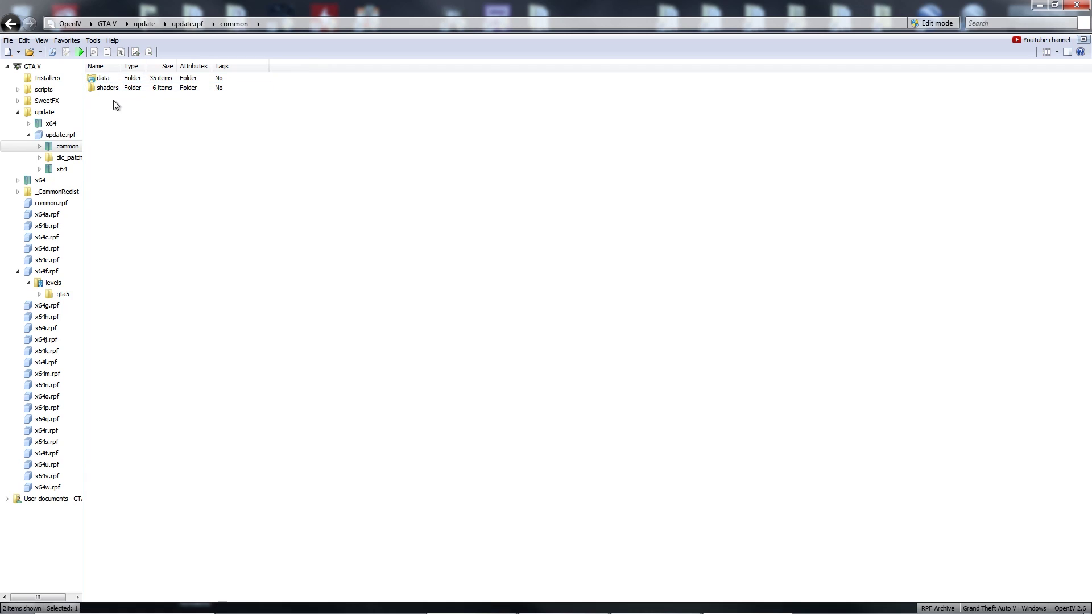
{"action": "double_click", "coordinate": [108, 80]}
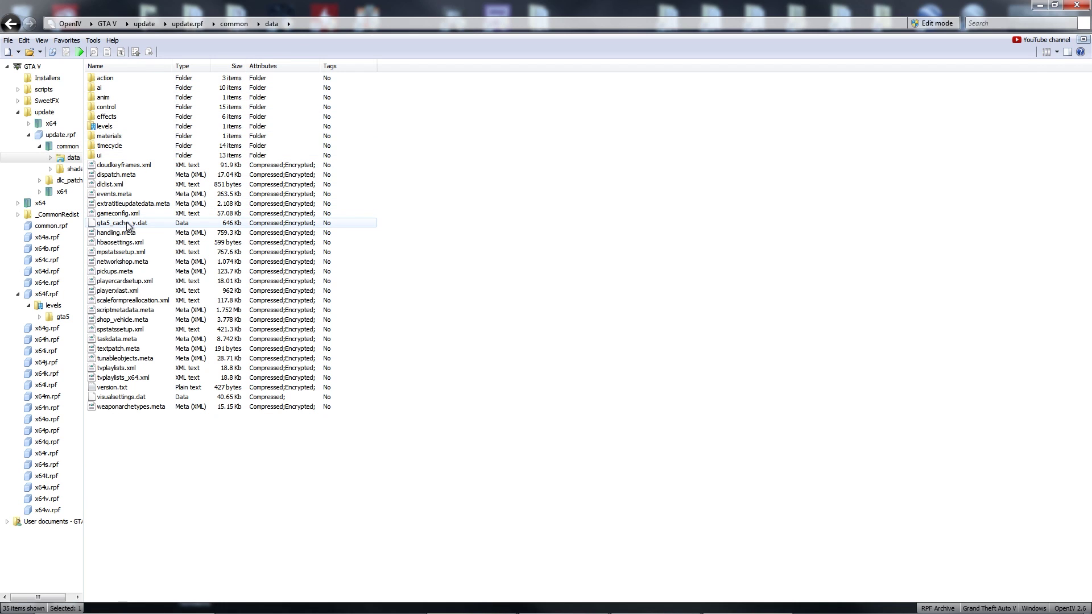
{"action": "double_click", "coordinate": [107, 117]}
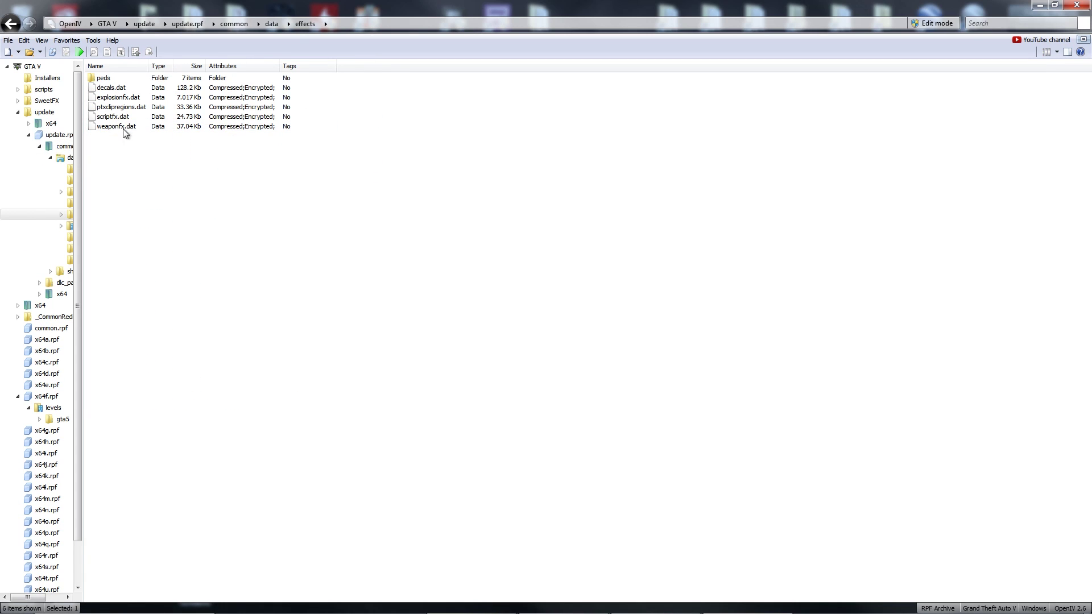
{"action": "right_click", "coordinate": [122, 97]}
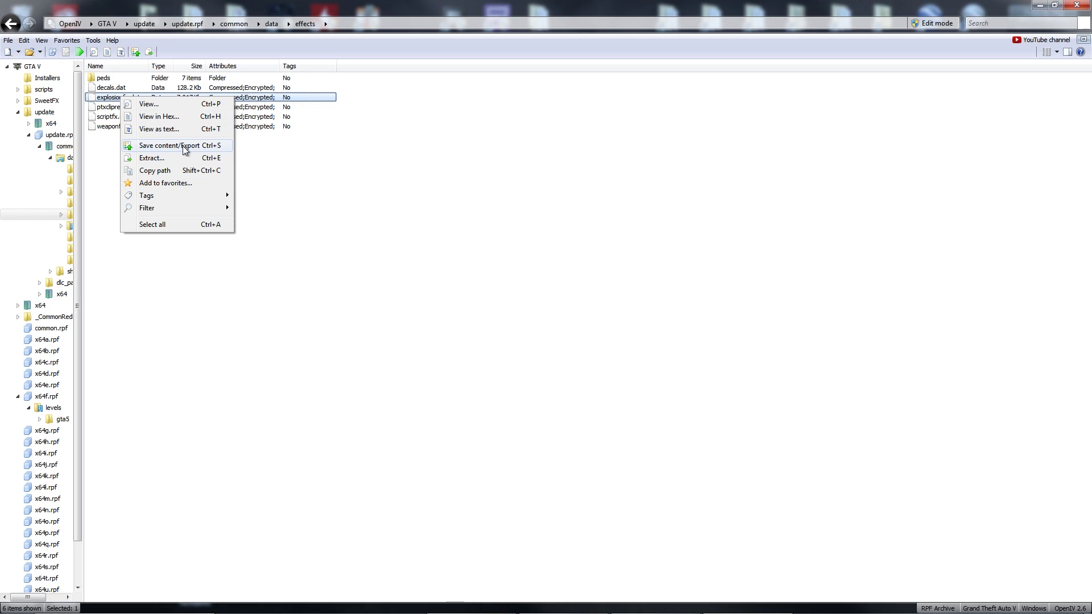
Step: Copy explosionfx.dat onto the desktop as a backup, then re-maximize OpenIV
{"action": "double_click", "coordinate": [373, 6]}
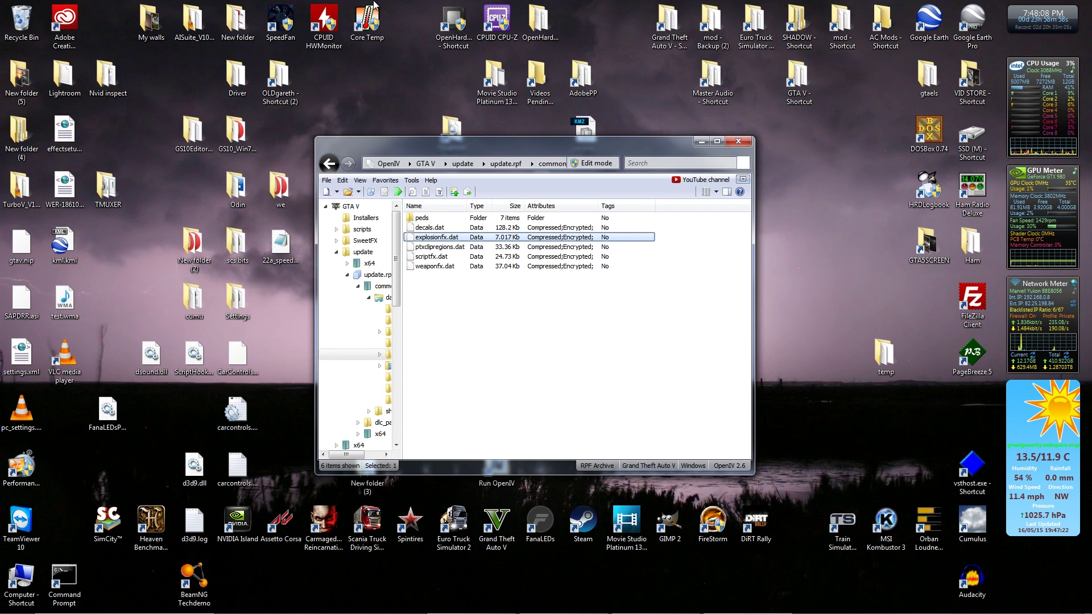
{"action": "left_click_drag", "start_coordinate": [506, 152], "coordinate": [657, 163]}
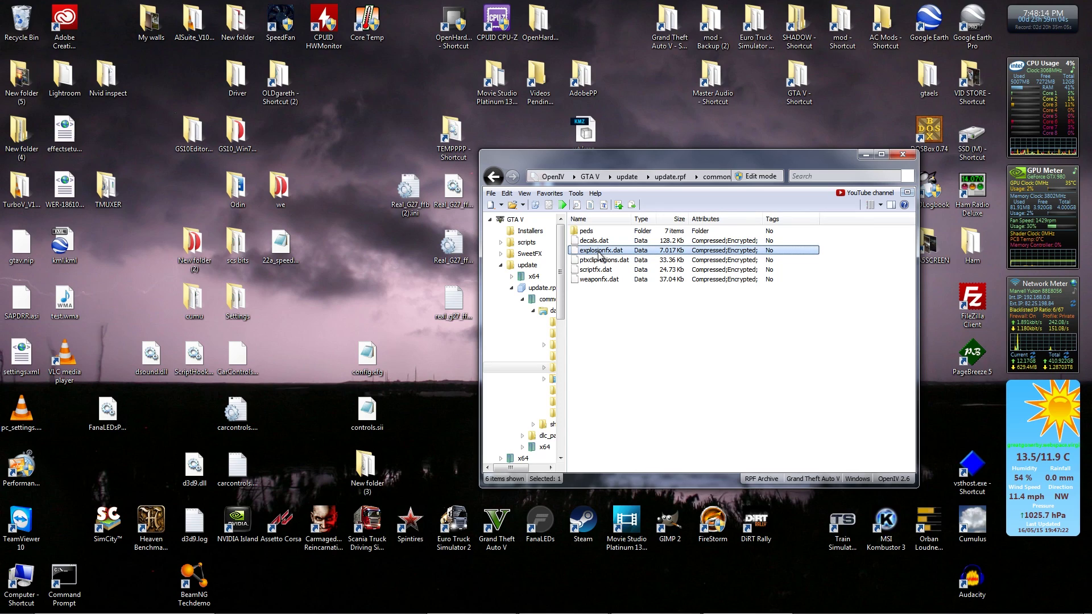
{"action": "left_click_drag", "start_coordinate": [599, 256], "coordinate": [307, 316]}
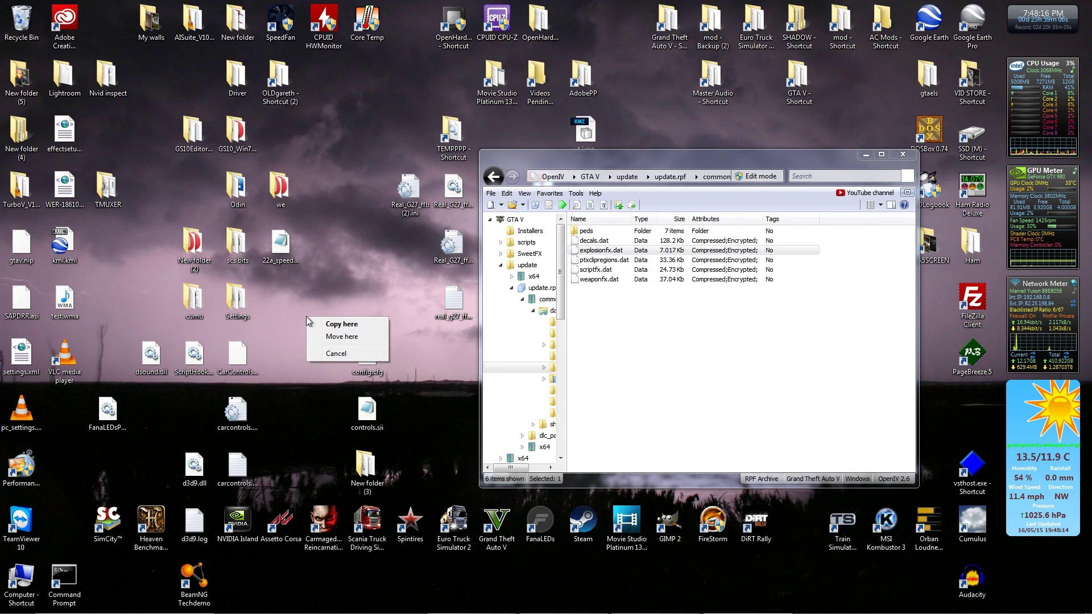
{"action": "left_click", "coordinate": [332, 324]}
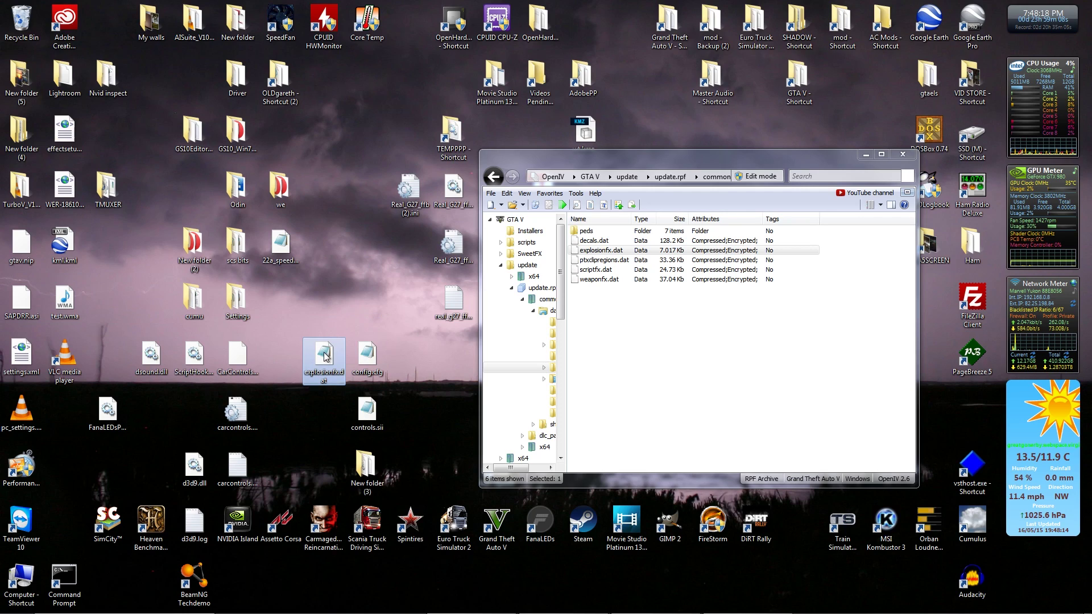
{"action": "left_click", "coordinate": [881, 154]}
{"action": "mouse_move", "coordinate": [564, 605]}
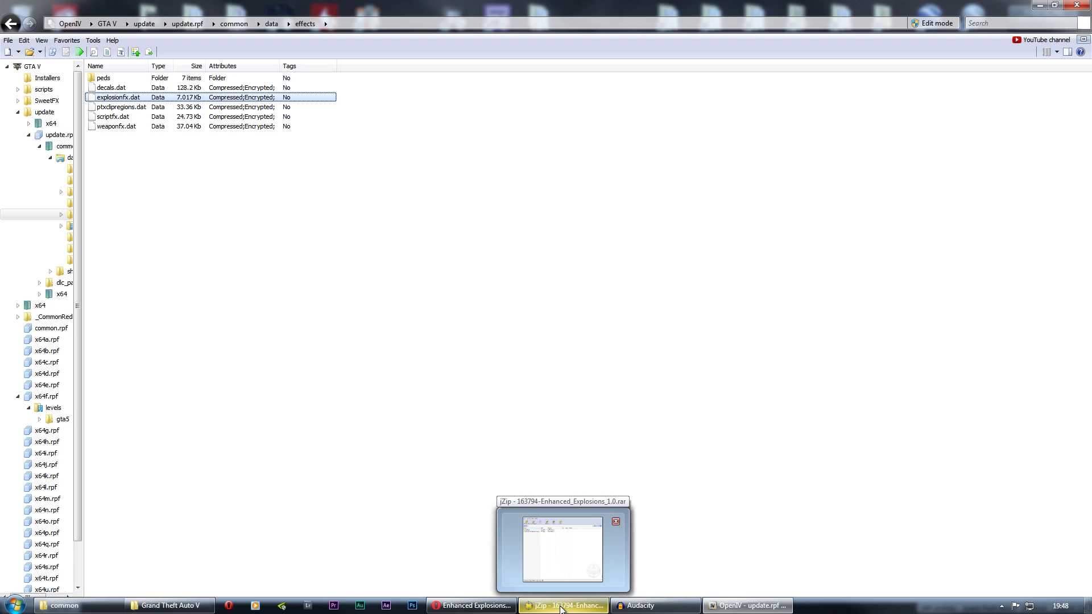
Step: Enable OpenIV Edit mode, then open the Modified folder in jZip's Enhanced_Explosions_1.0 archive
{"action": "left_click", "coordinate": [931, 26]}
{"action": "left_click", "coordinate": [591, 350]}
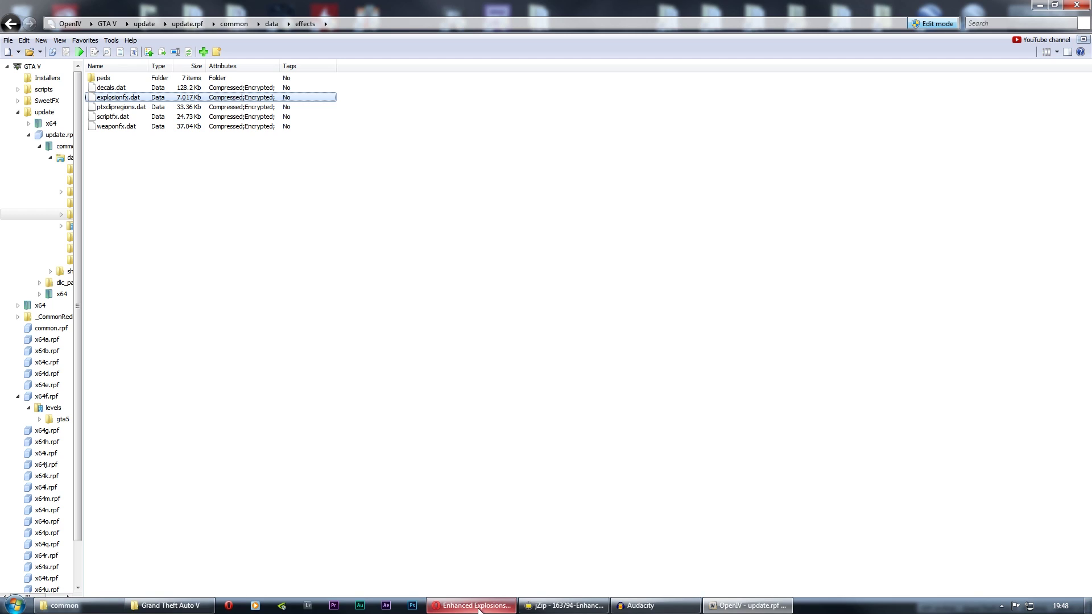
{"action": "left_click", "coordinate": [565, 606]}
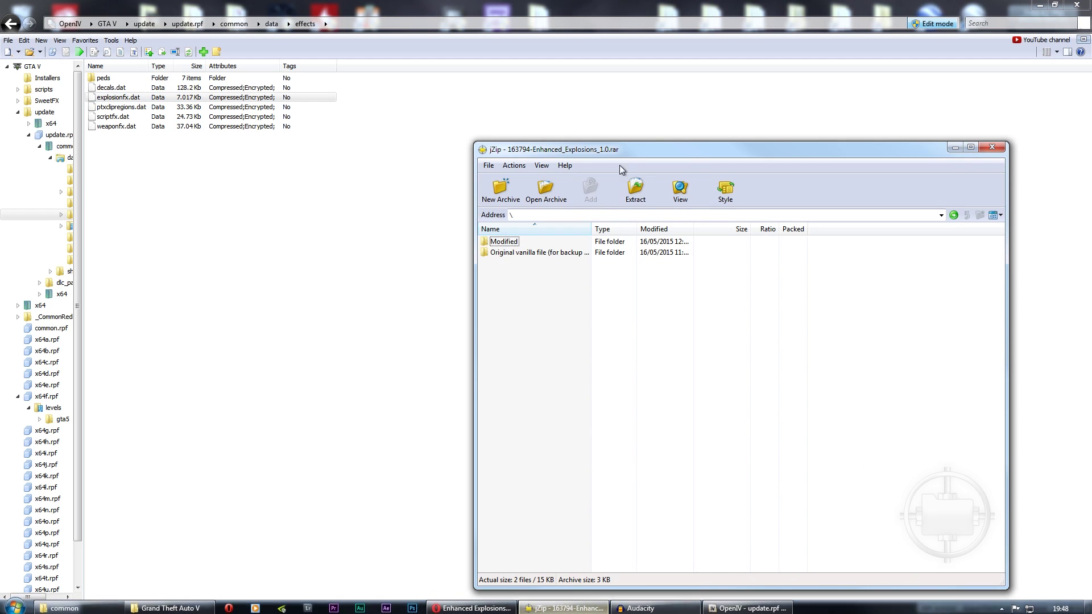
{"action": "left_click_drag", "start_coordinate": [622, 150], "coordinate": [654, 125]}
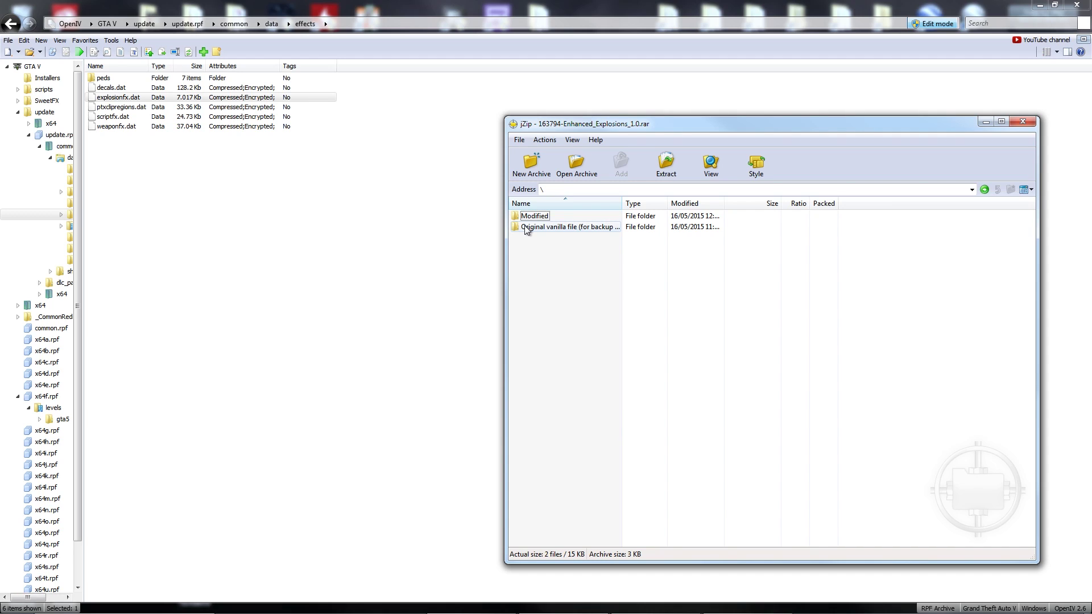
{"action": "double_click", "coordinate": [525, 228]}
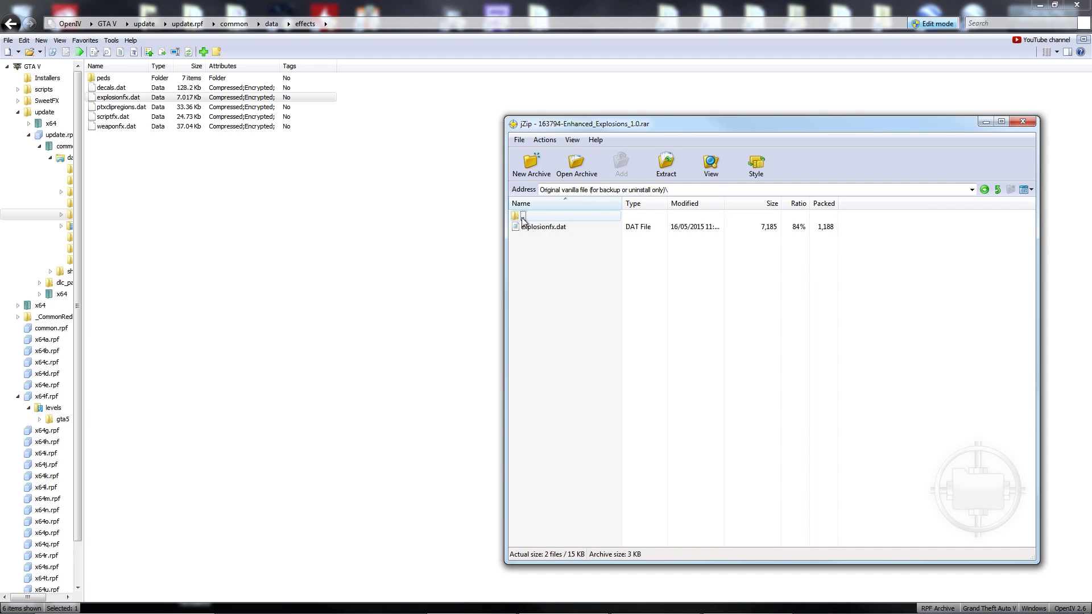
{"action": "double_click", "coordinate": [524, 218]}
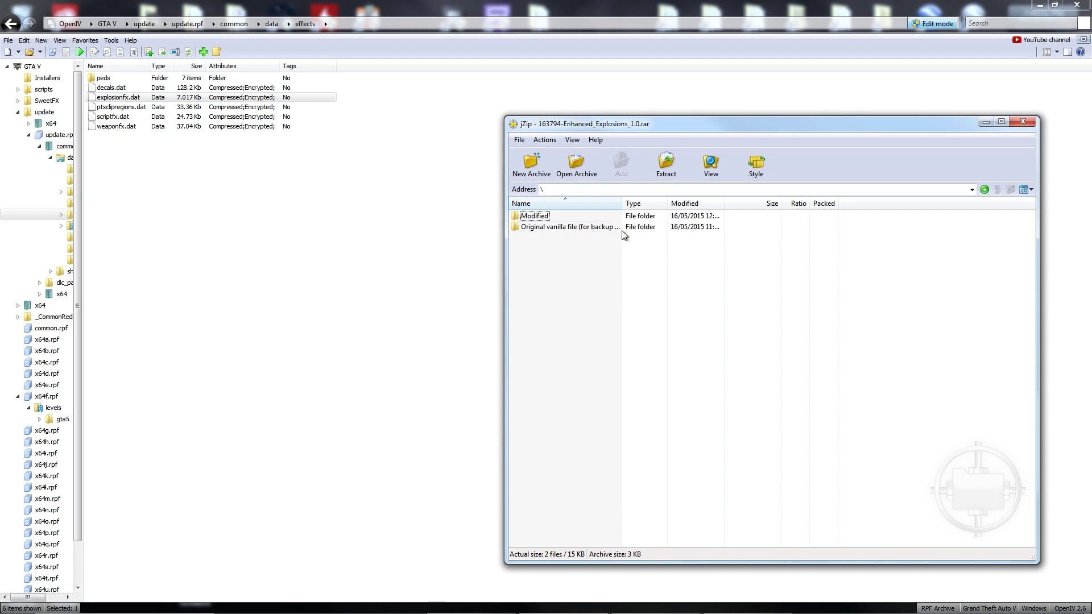
{"action": "double_click", "coordinate": [532, 218]}
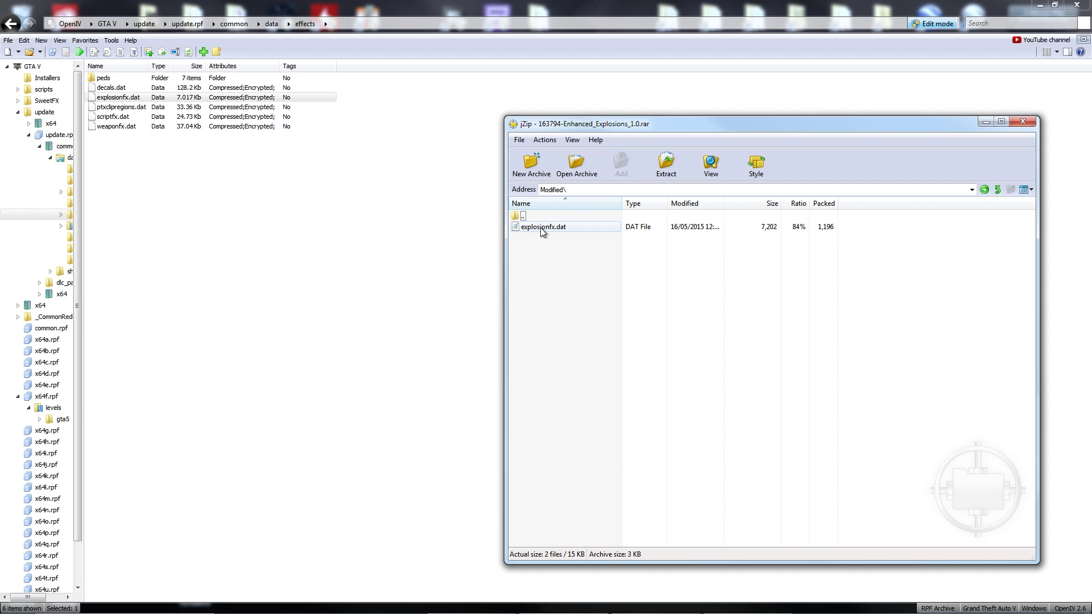
Step: Drag the modded explosionfx.dat into the effects folder, turn Edit mode off, and close OpenIV
{"action": "left_click", "coordinate": [540, 227]}
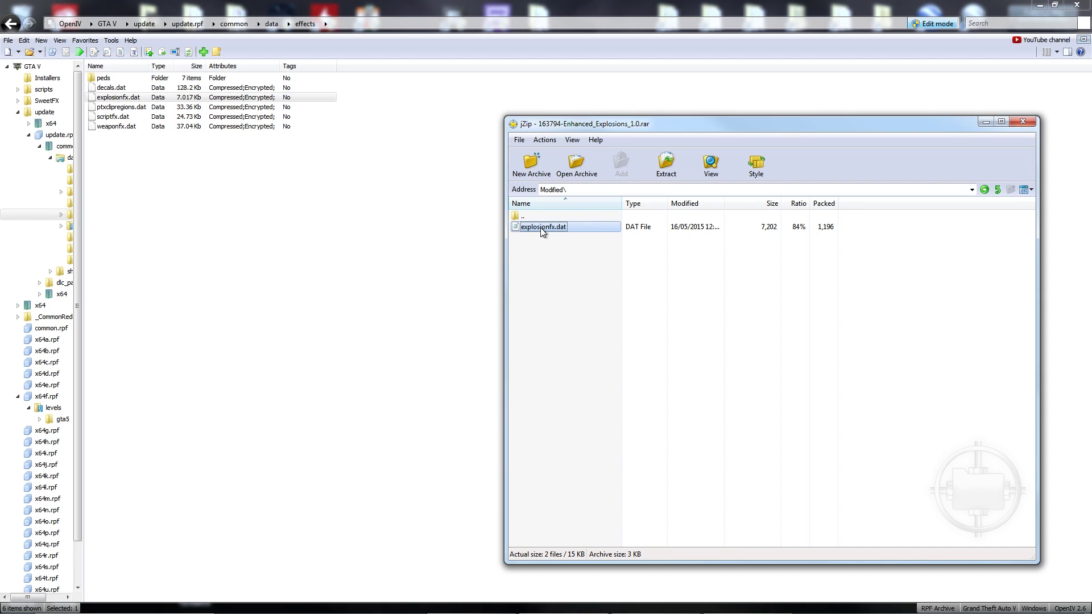
{"action": "left_click_drag", "start_coordinate": [540, 227], "coordinate": [358, 188]}
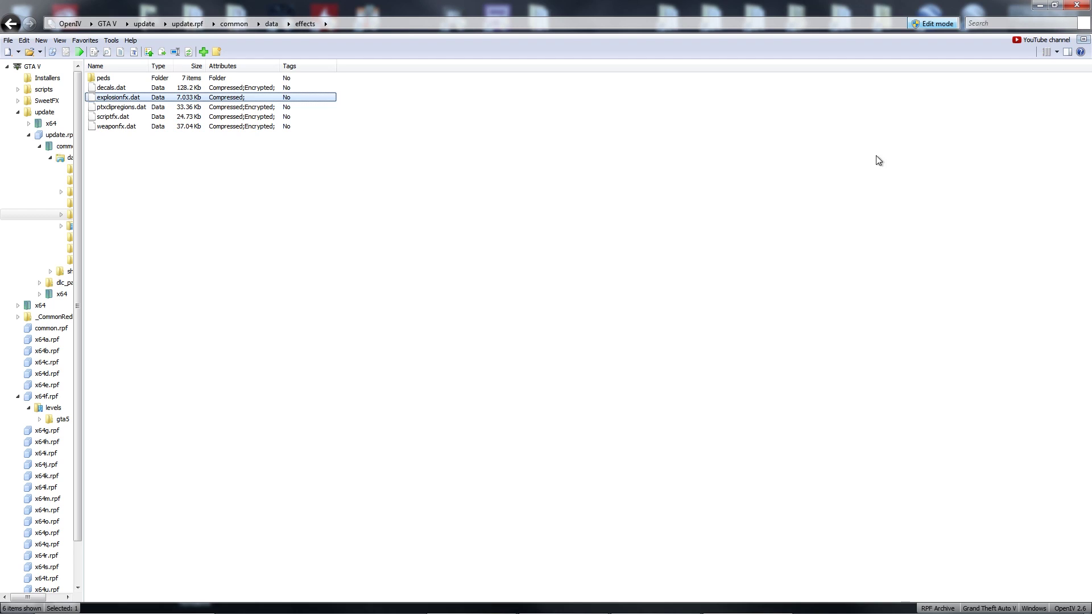
{"action": "left_click", "coordinate": [930, 23]}
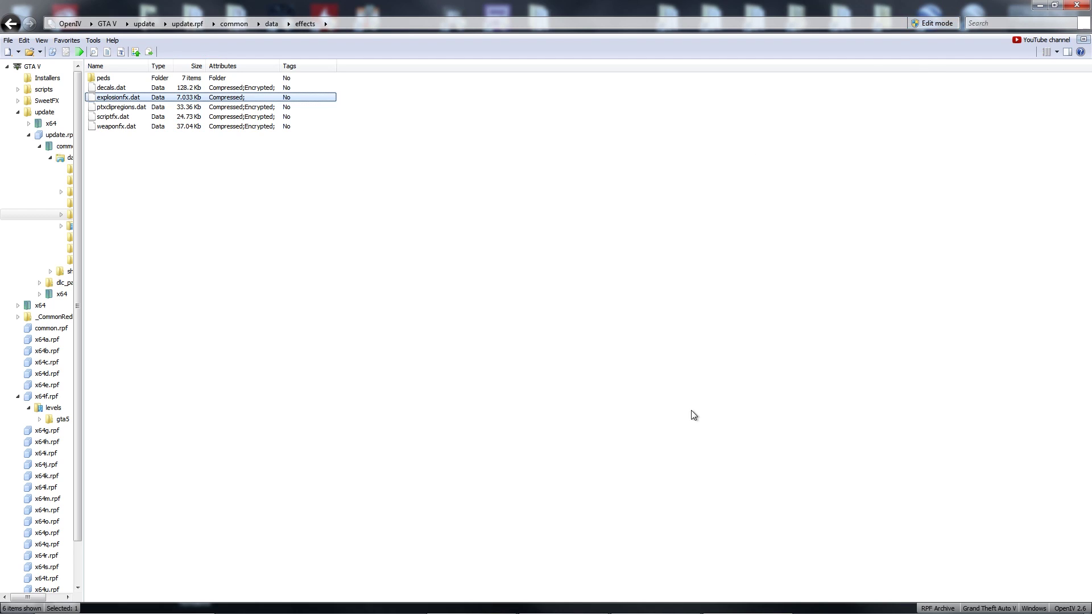
{"action": "left_click", "coordinate": [1074, 7]}
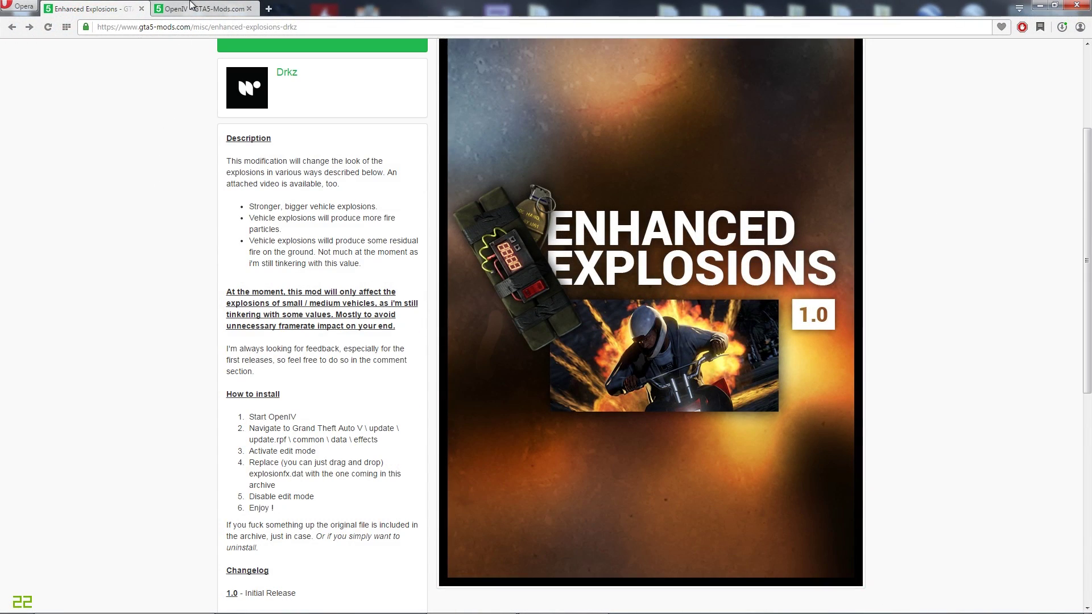
Step: Switch to the OpenIV 2.6 browser tab and scroll down its page
{"action": "left_click", "coordinate": [191, 10]}
{"action": "scroll", "coordinate": [185, 238], "scroll_direction": "down", "scroll_amount": 3}
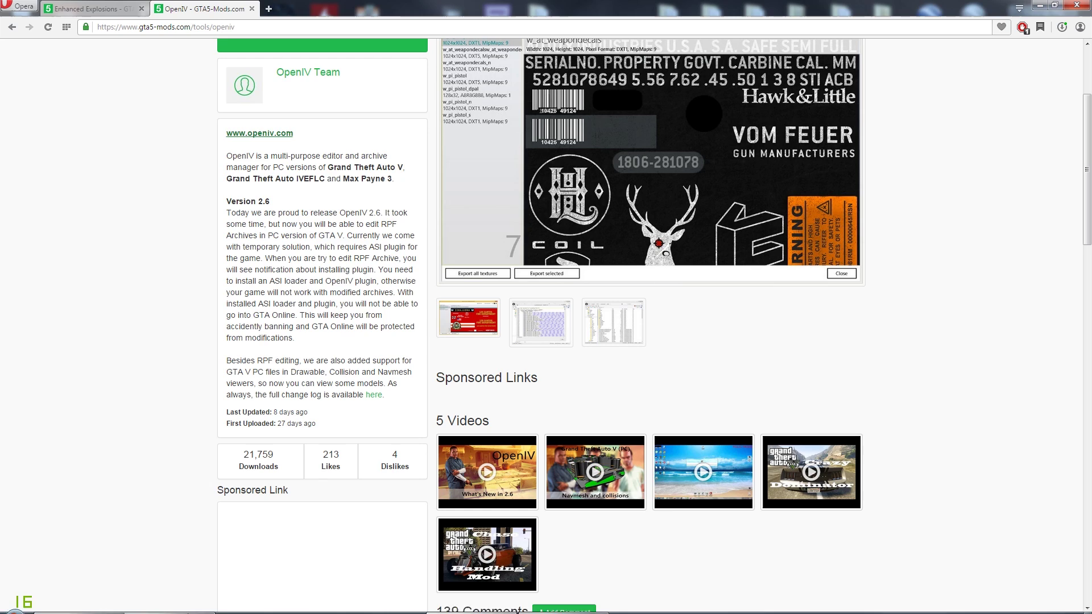
{"action": "mouse_move", "coordinate": [170, 605]}
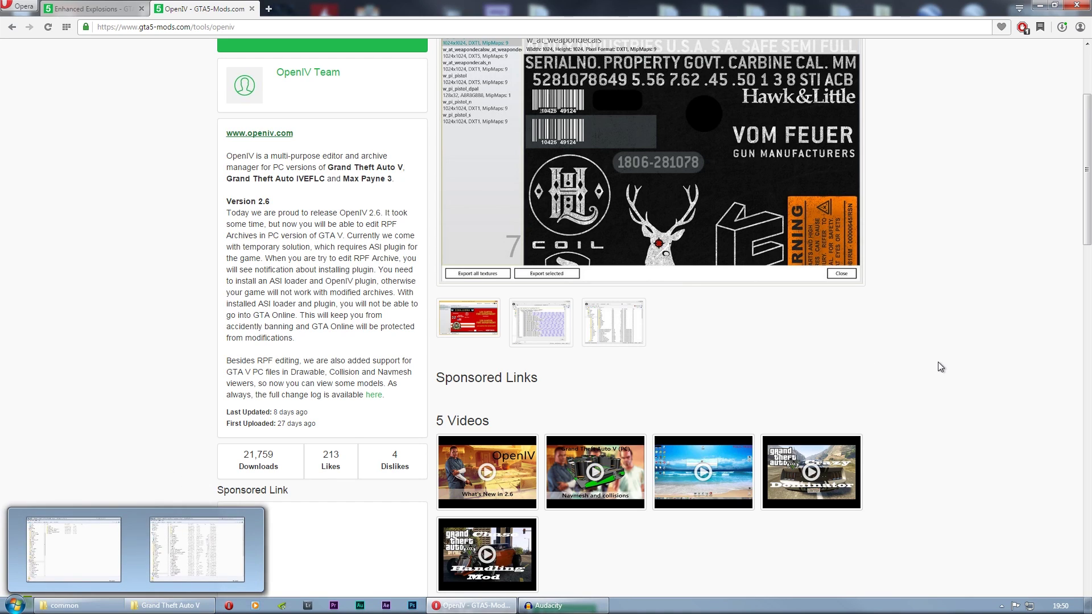
Step: Scroll up and go back to the Enhanced Explosions 1.0 tab's description and install steps
{"action": "scroll", "coordinate": [937, 362], "scroll_direction": "up", "scroll_amount": 3}
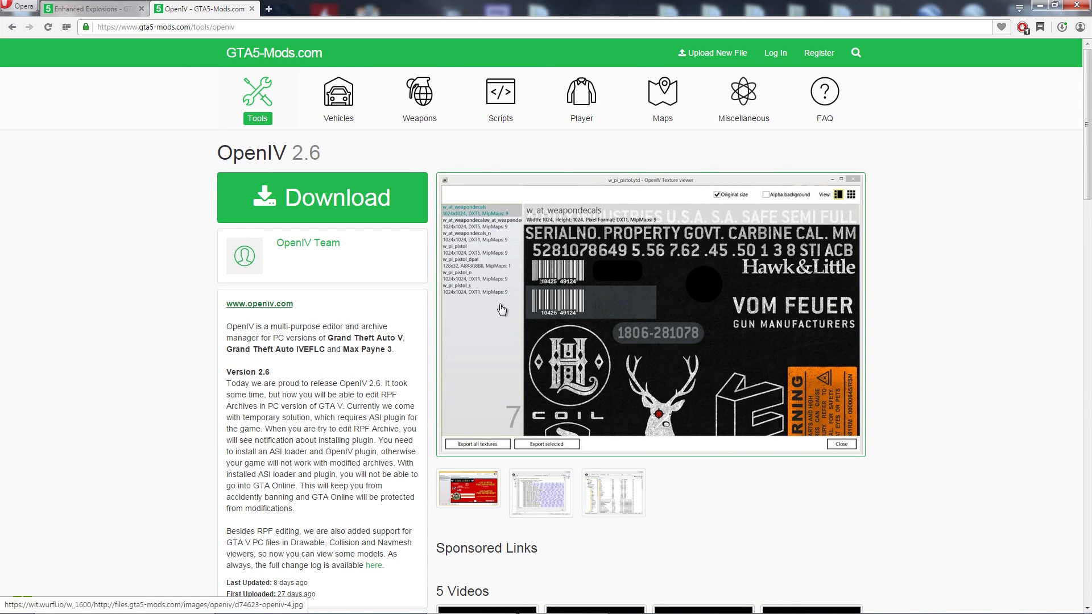
{"action": "left_click", "coordinate": [91, 8]}
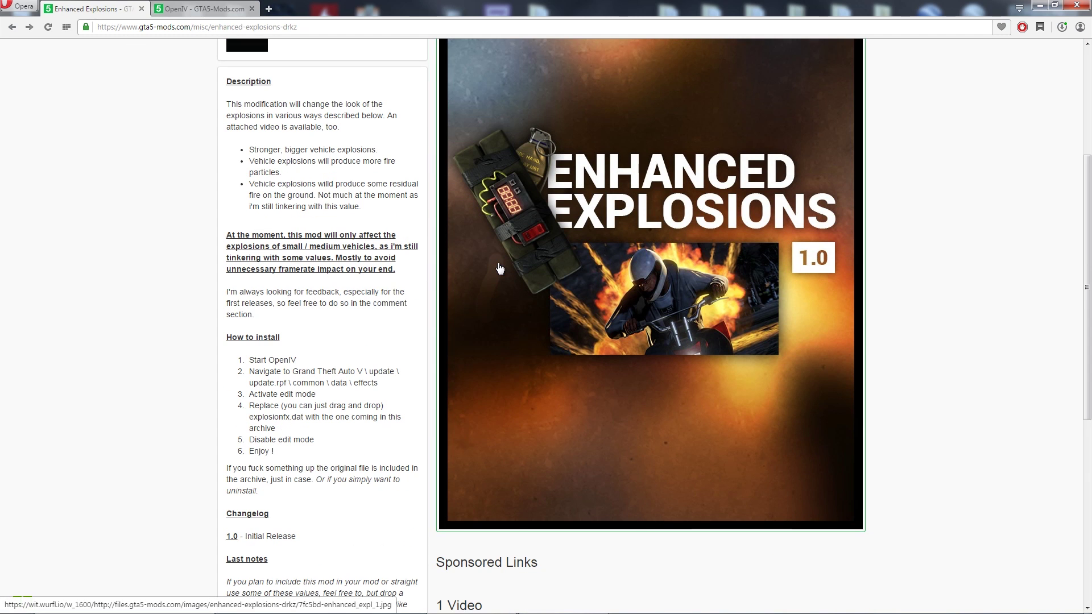
{"action": "scroll", "coordinate": [499, 268], "scroll_direction": "up", "scroll_amount": 1}
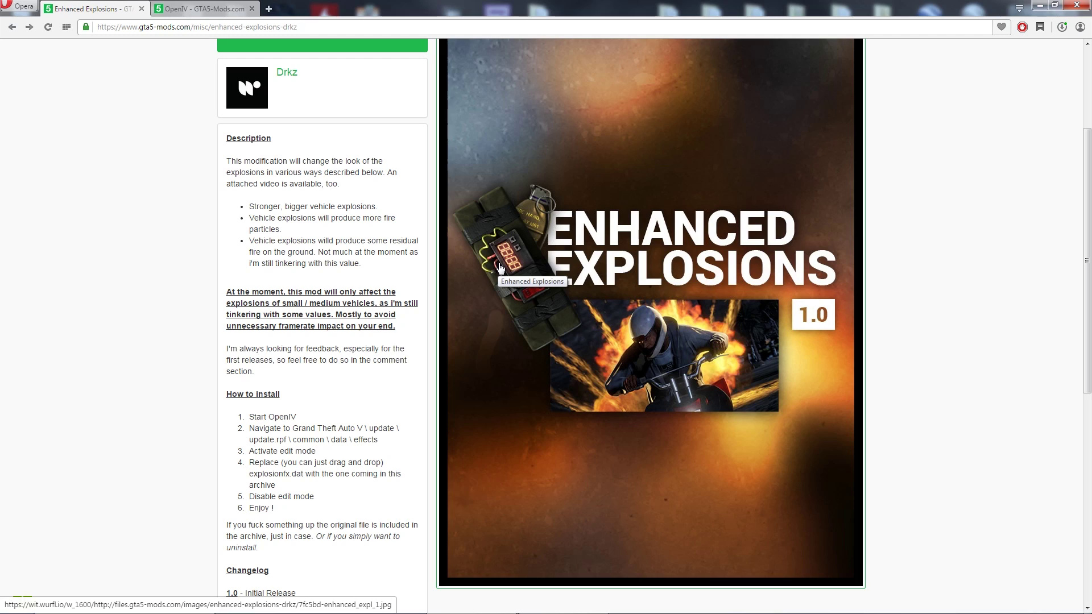